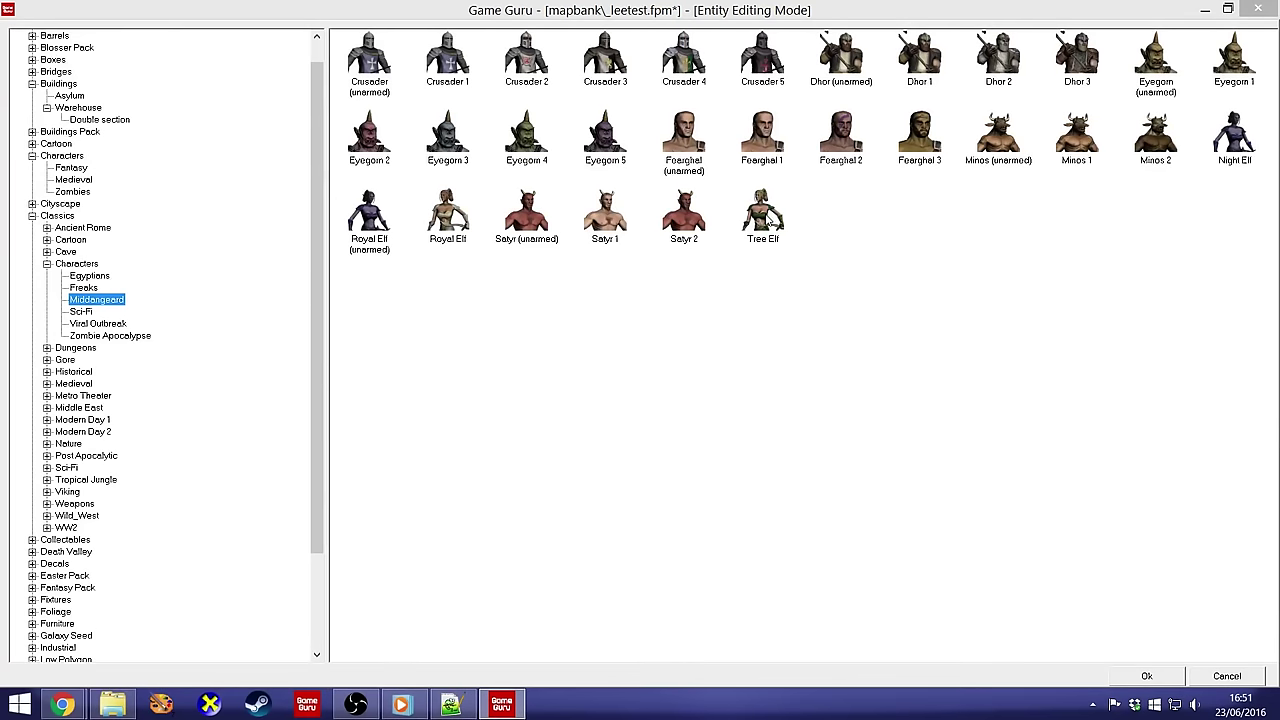
- Place a Royal Elf (unarmed) from the Middangeard characters at the far end of the green waypoint path
double_click(370, 225)
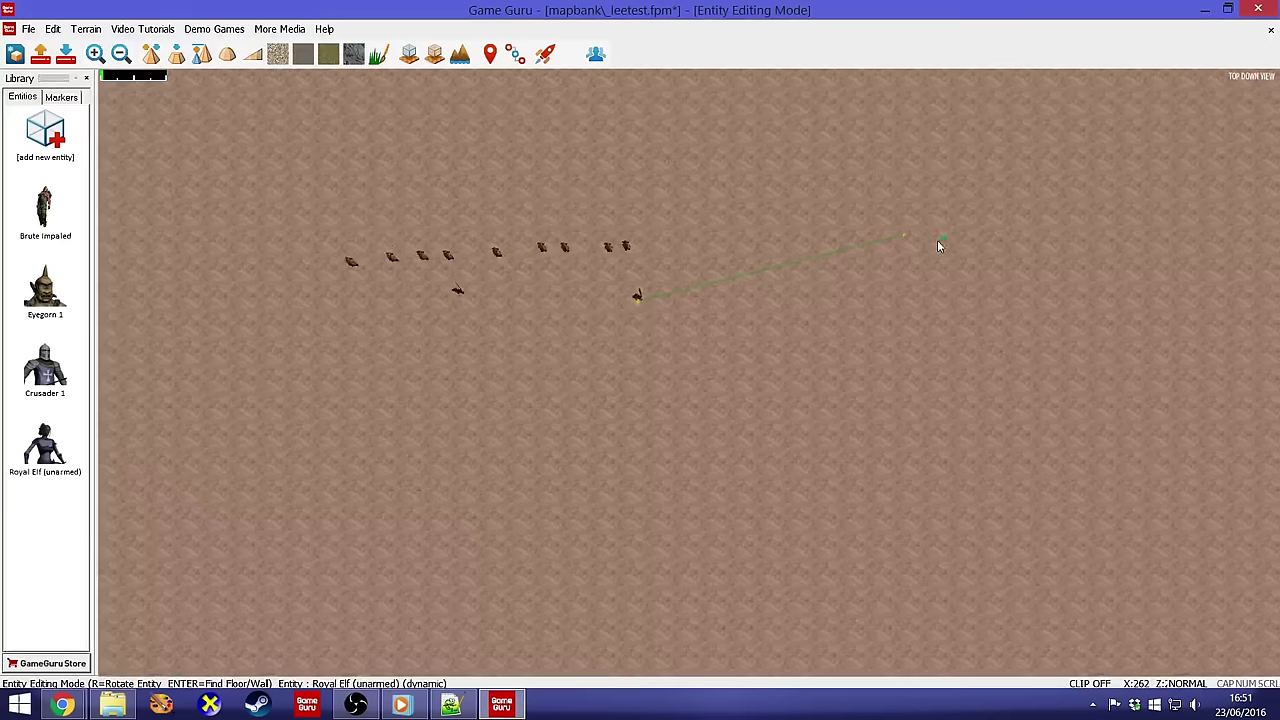
left_click(910, 233)
left_click(45, 132)
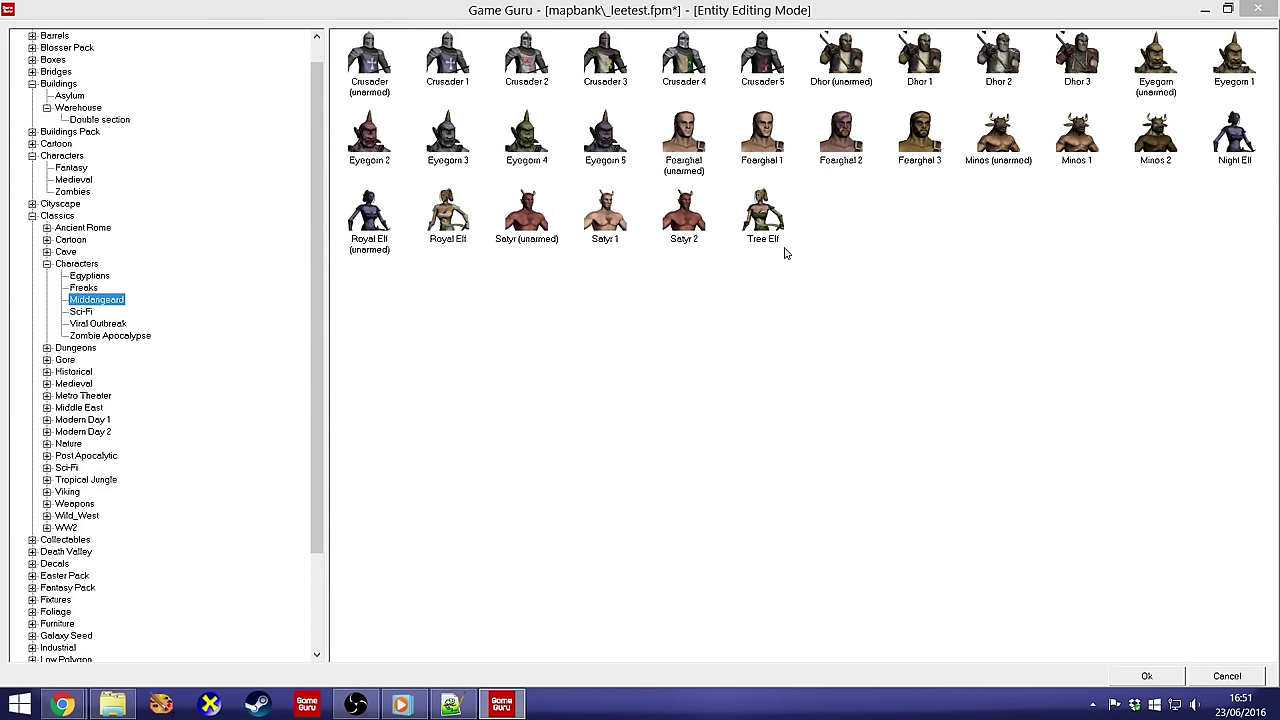
left_click(1240, 675)
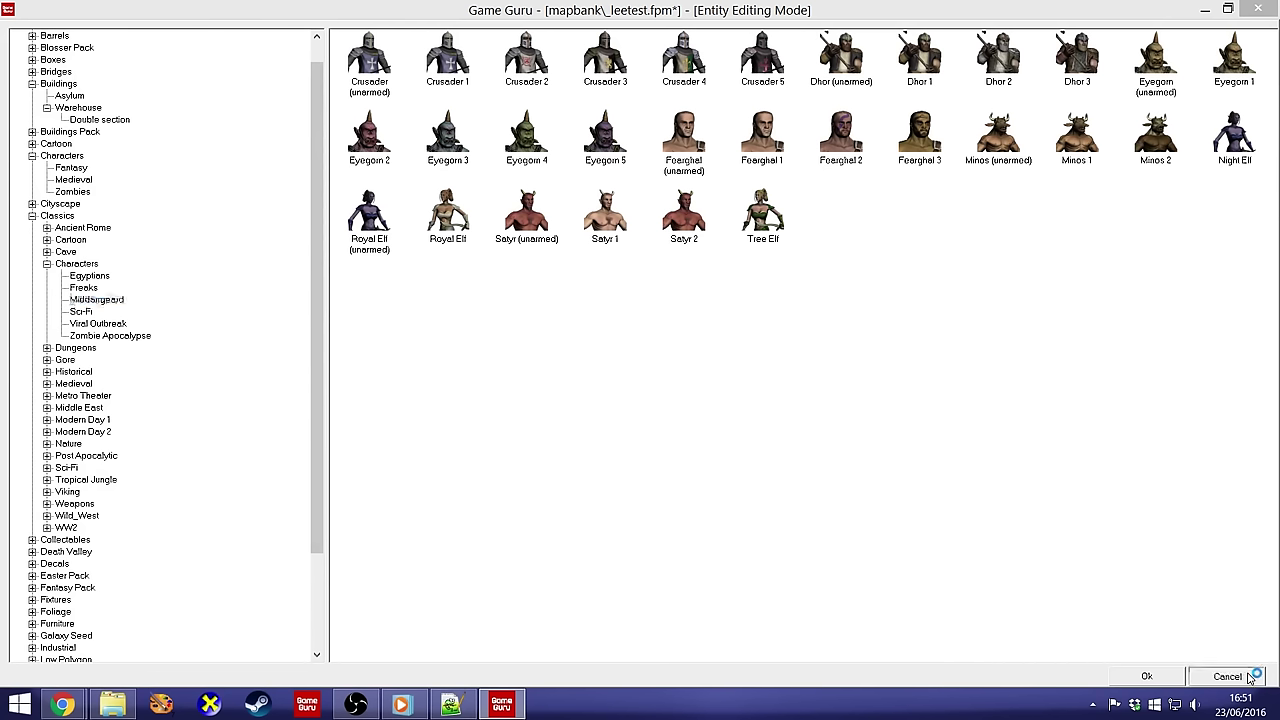
- Save the level and launch it as a test game
left_click(65, 53)
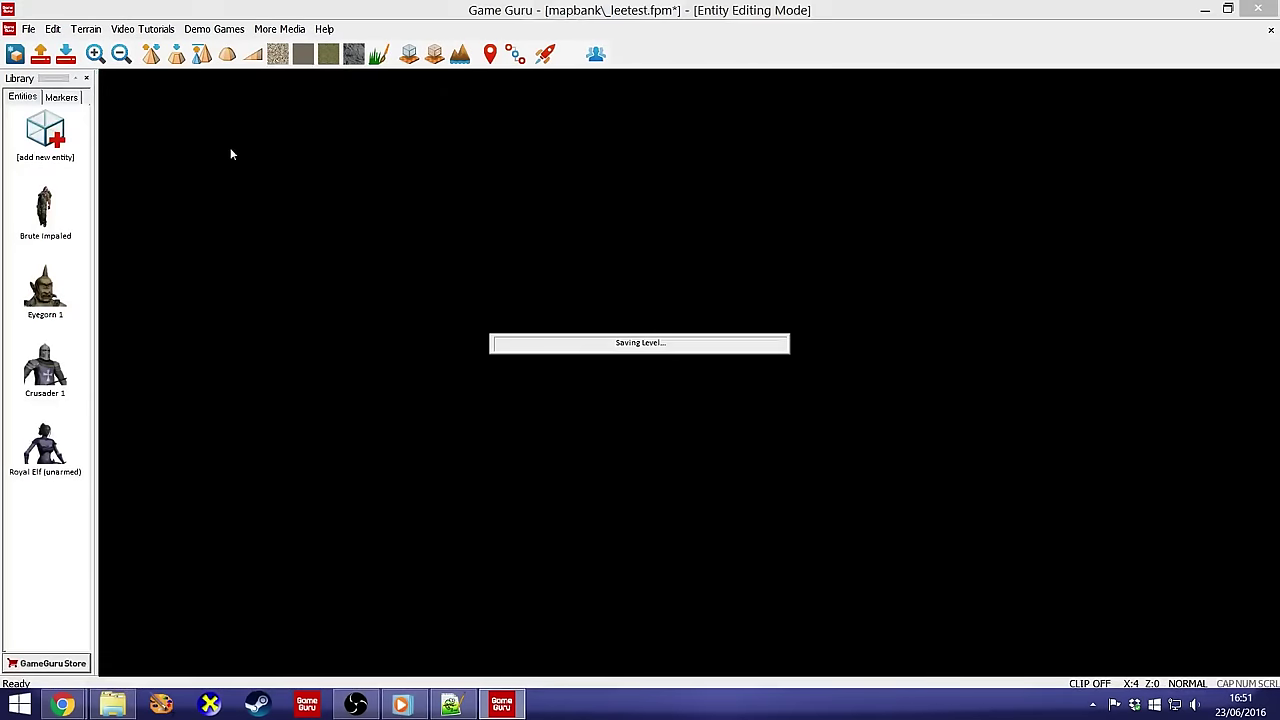
left_click(545, 55)
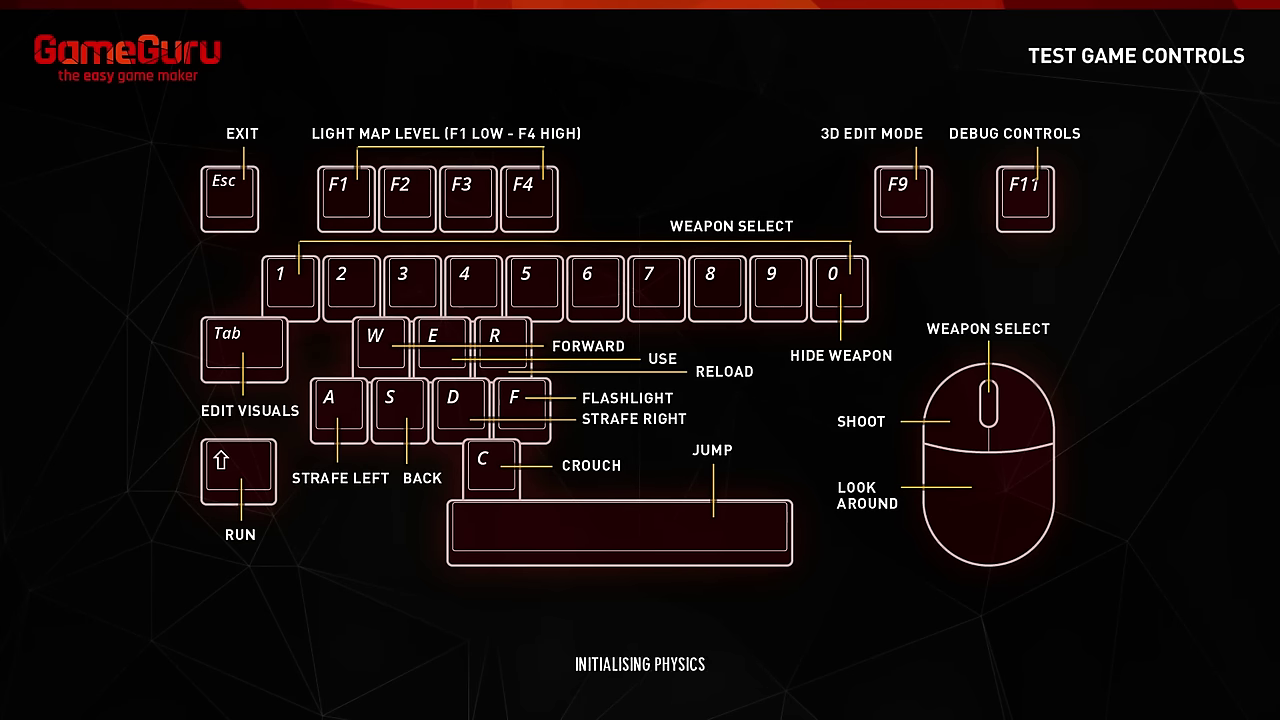
- Adjust the in-game visuals to Bloom 70, Ambience Level 11, Surface Level 46 and Global Specular 83
key("Tab")
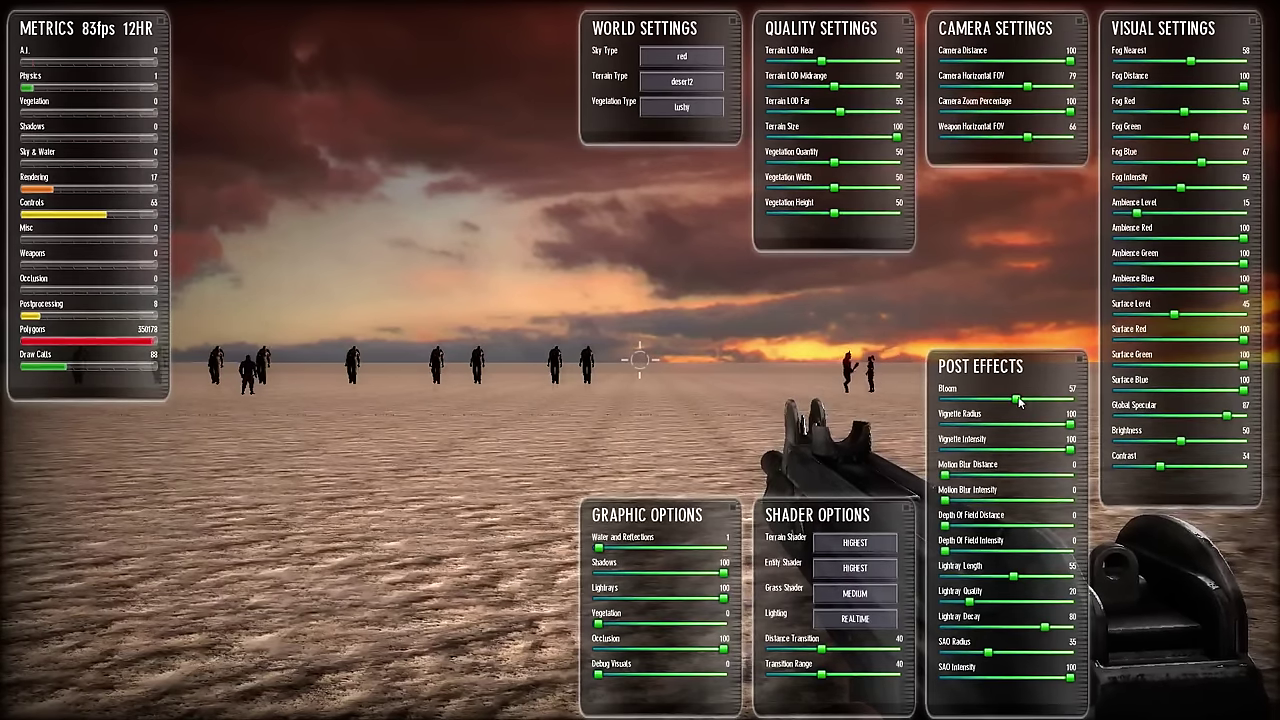
left_click_drag(1018, 400, 1034, 403)
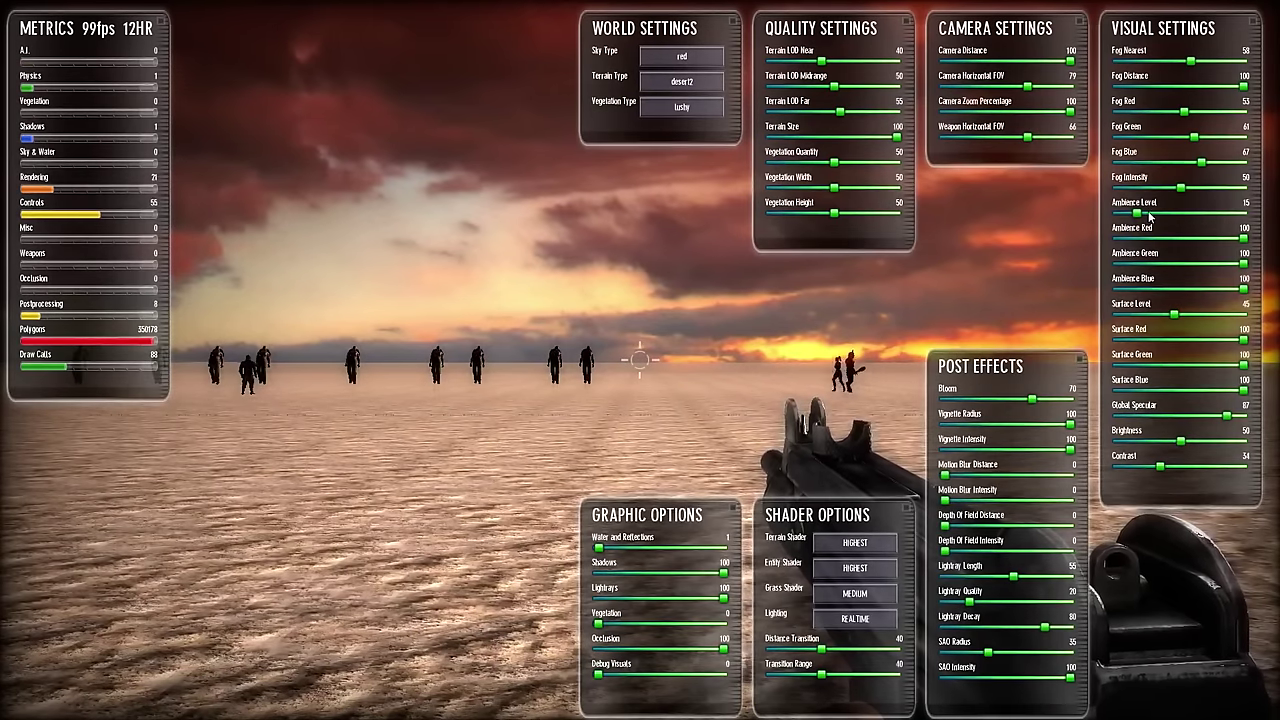
left_click_drag(1137, 214, 1131, 214)
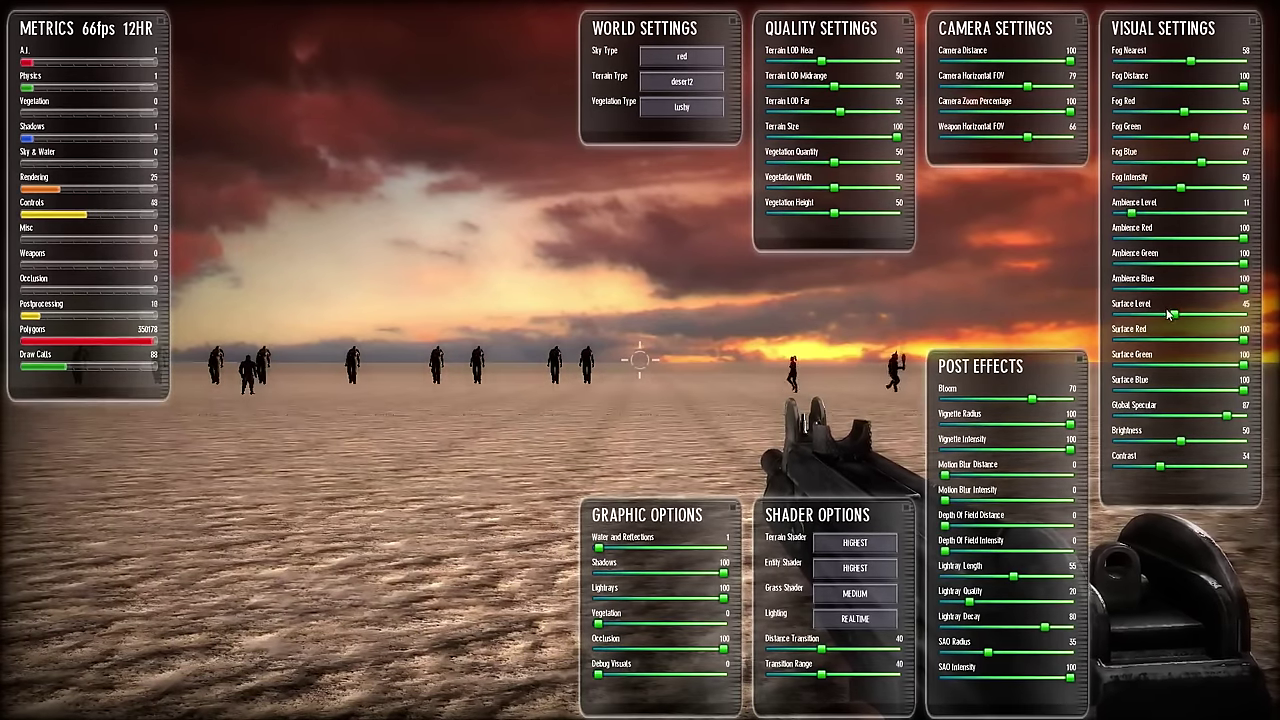
left_click_drag(1168, 313, 1171, 313)
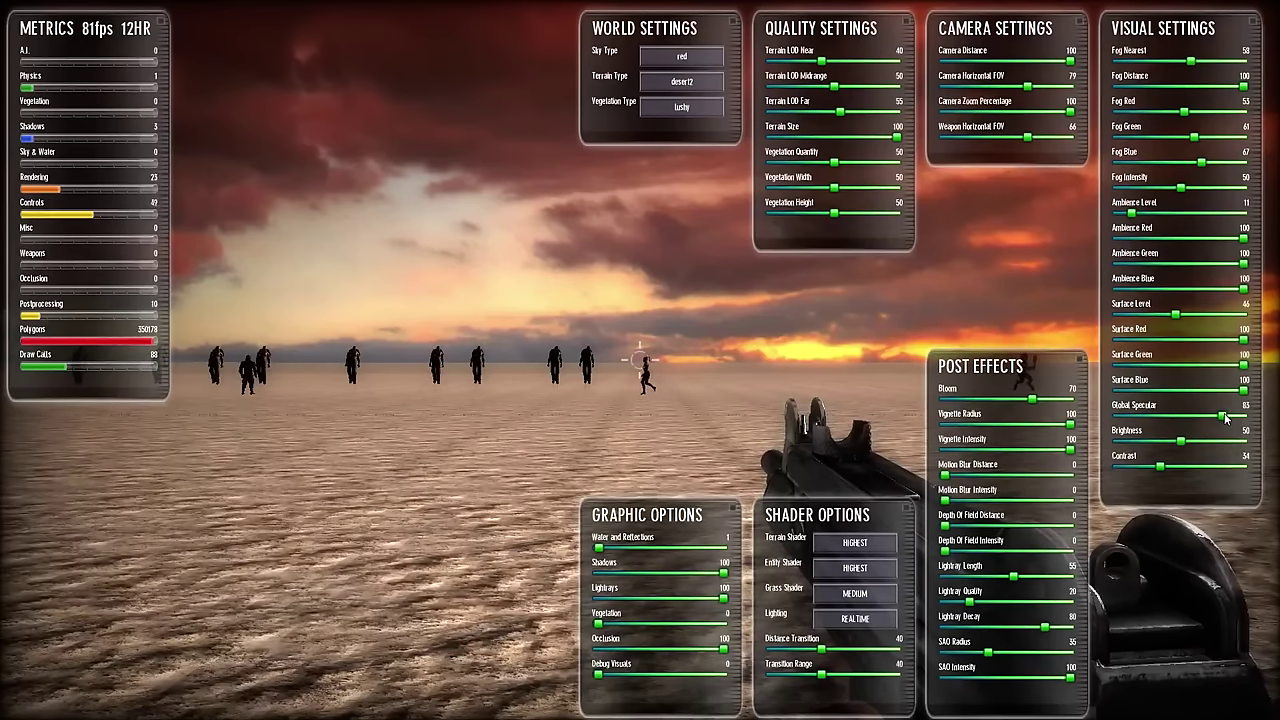
key("Escape")
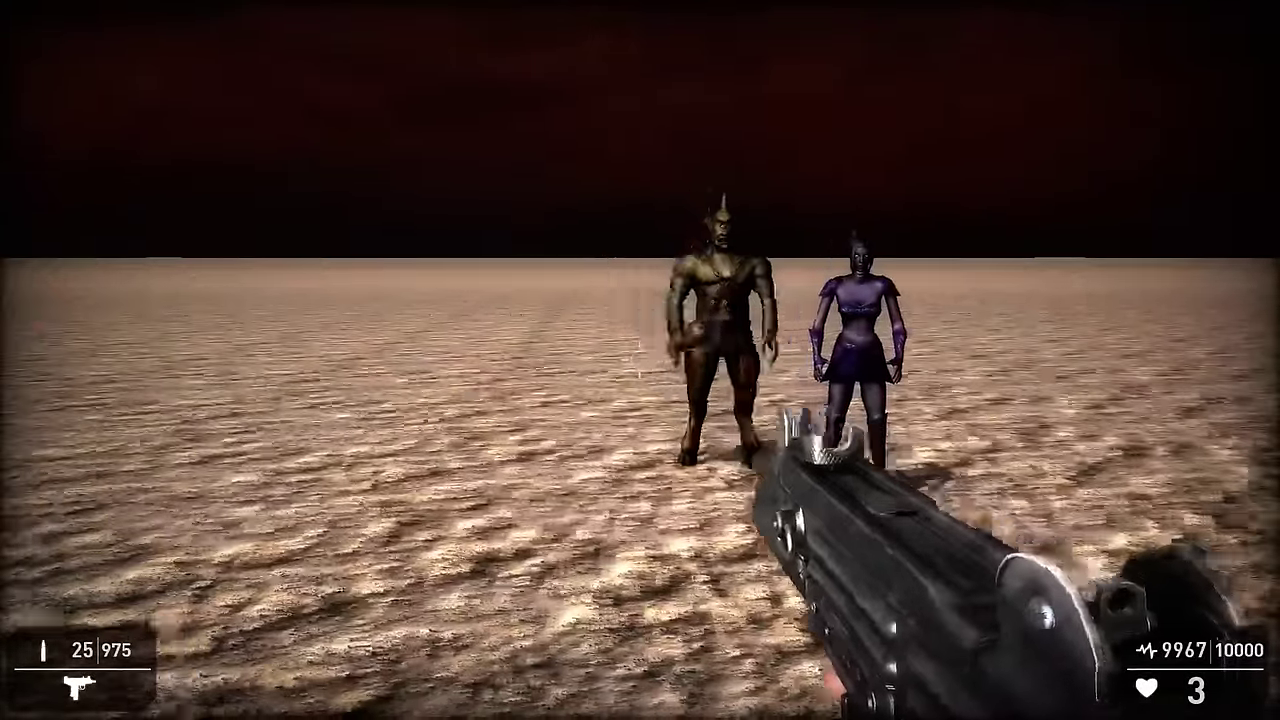
- Test the combat behaviour of the Eyegorn and the unarmed Royal Elf by shooting at them and backing away
left_click(640, 360)
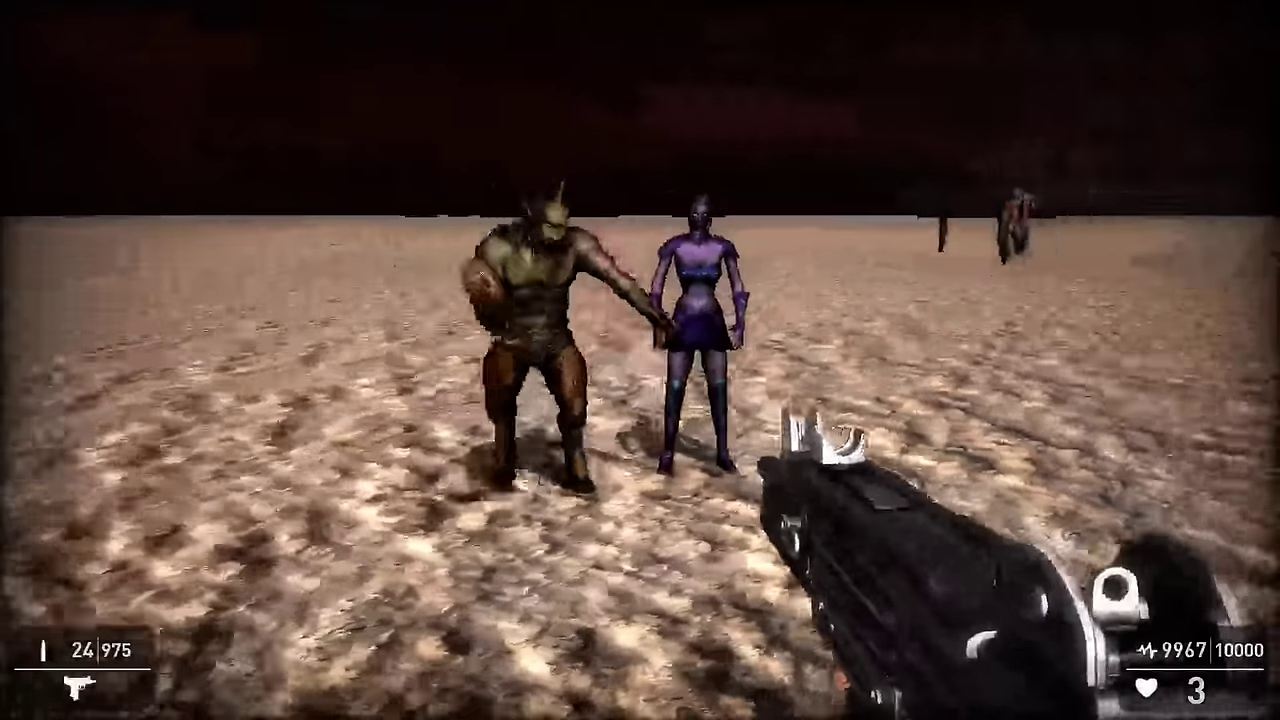
key("s")
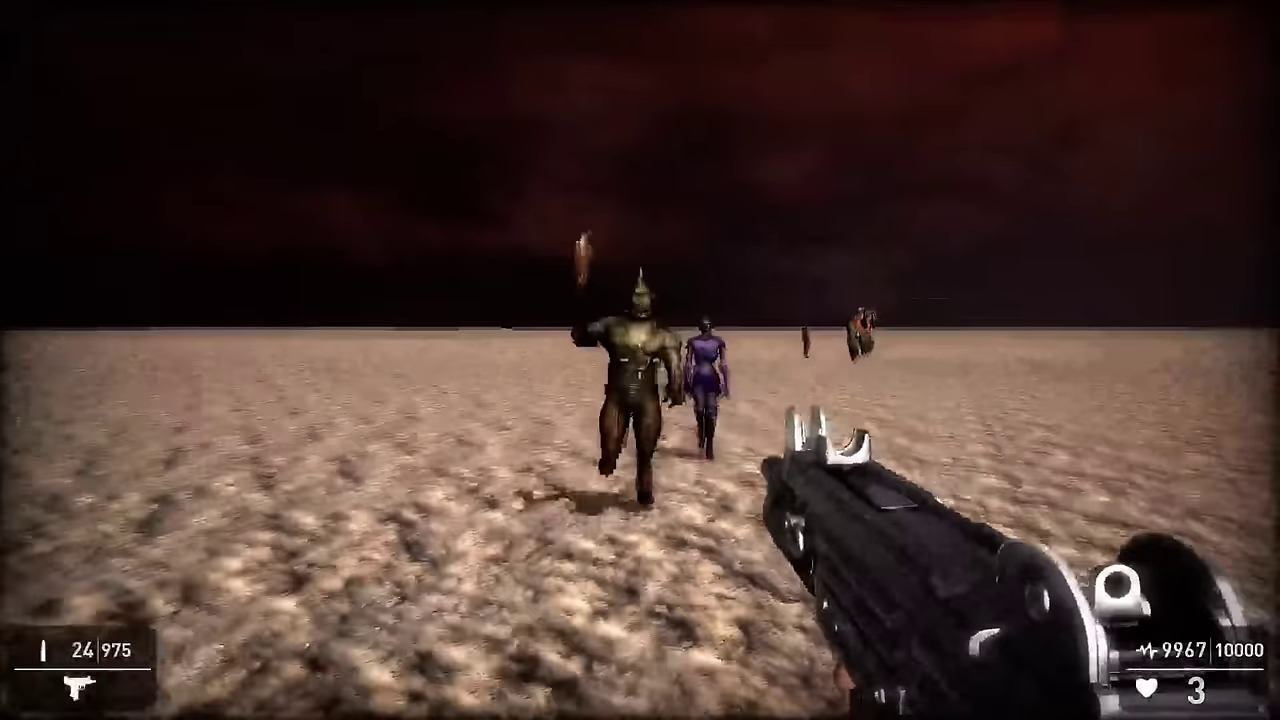
left_click(640, 360)
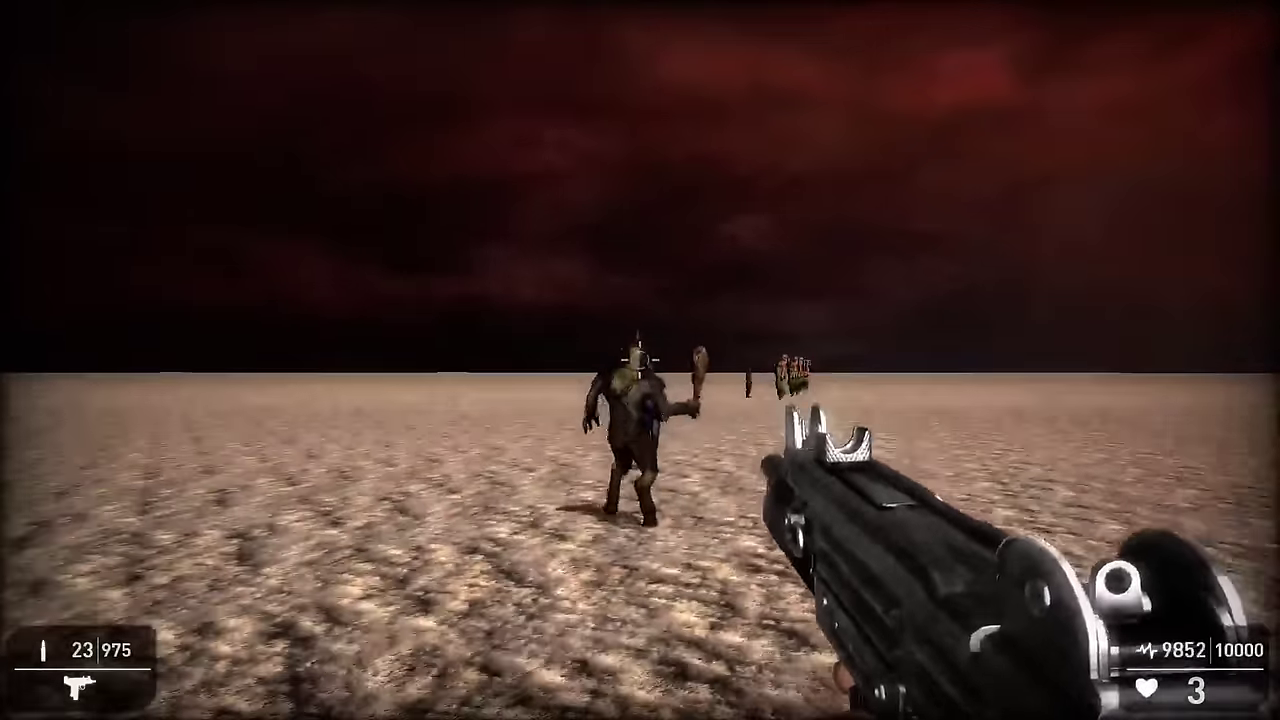
left_click(640, 358)
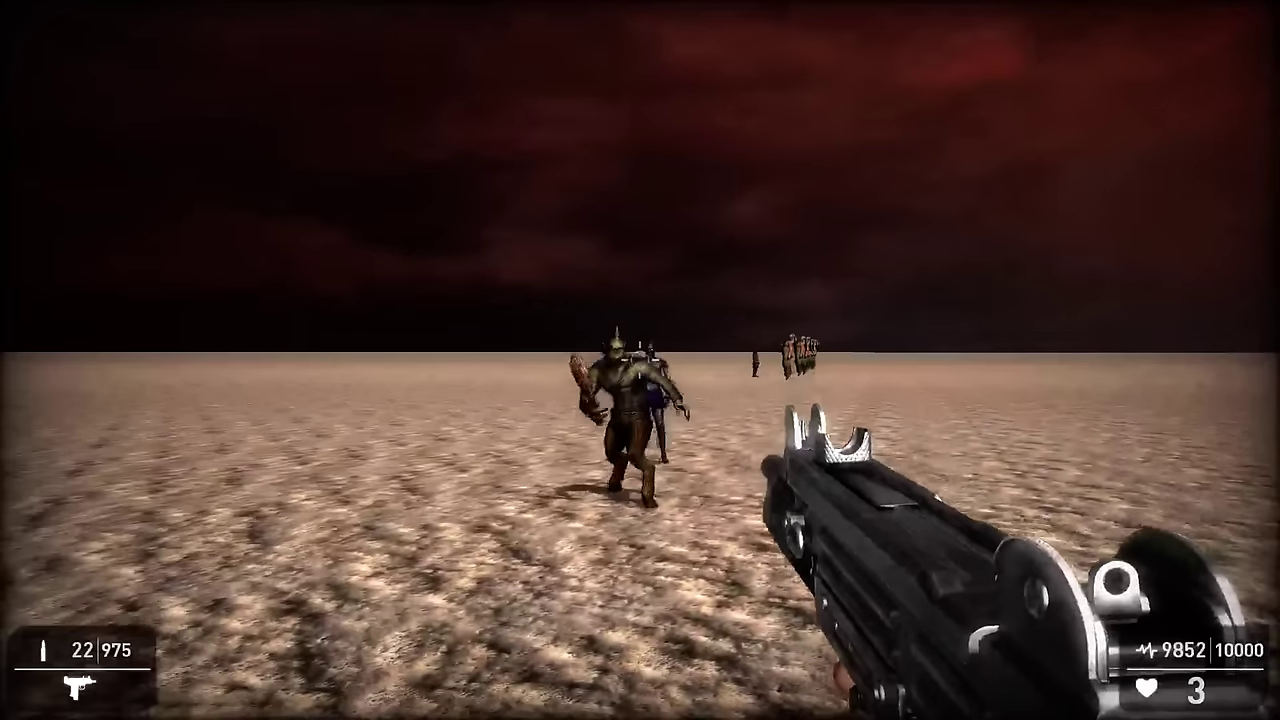
left_click(640, 358)
left_click(640, 358)
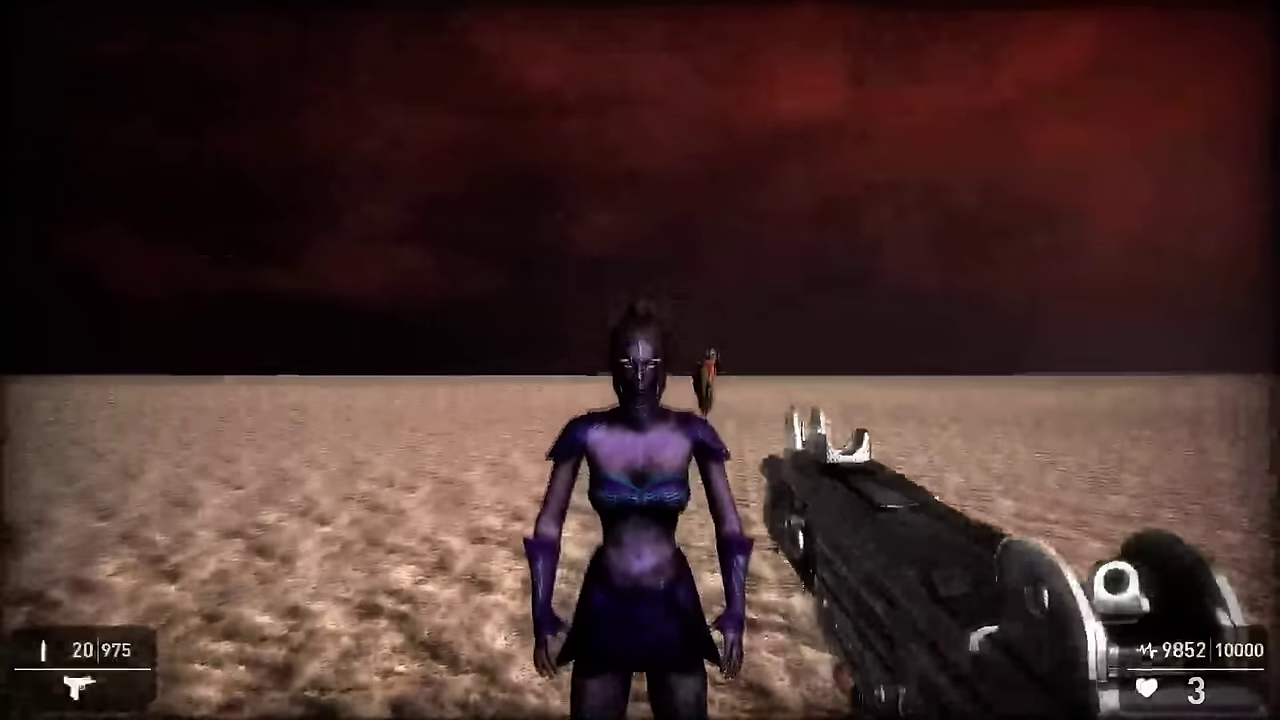
left_click(640, 358)
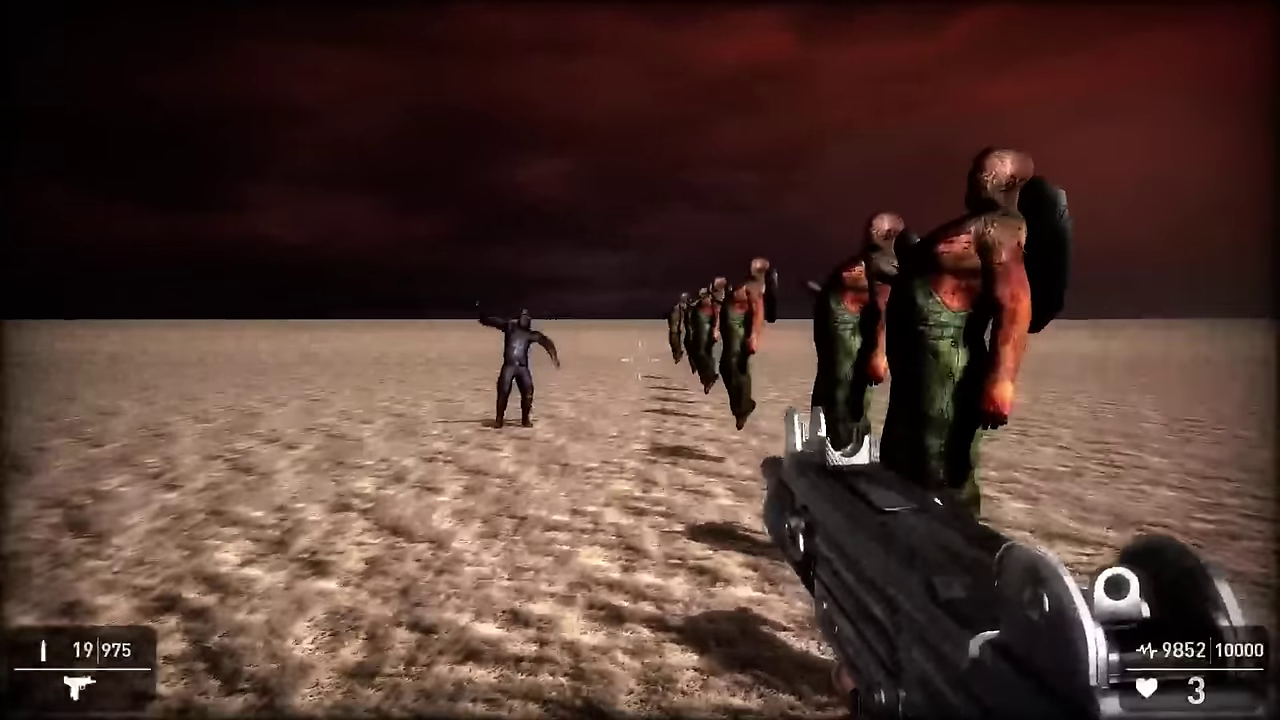
- Test the Crusader's attack by retreating and shooting at him, and exit the test game to the editor
key("s")
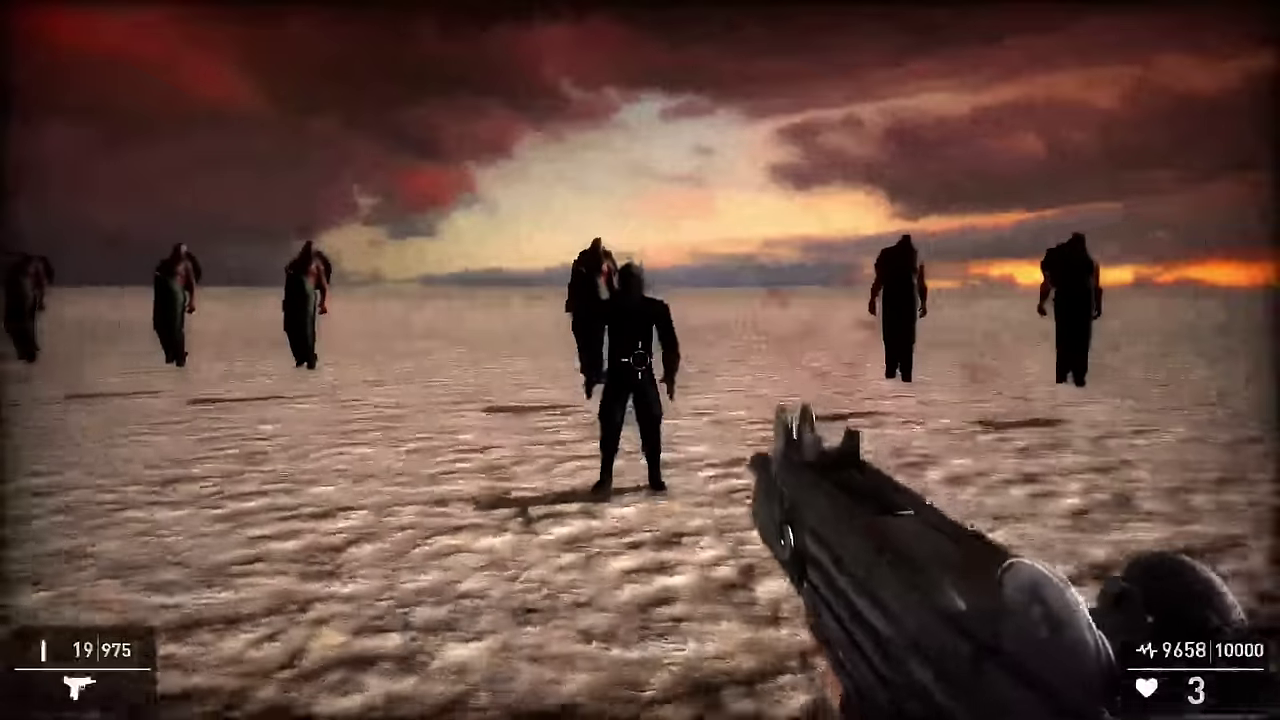
left_click(640, 360)
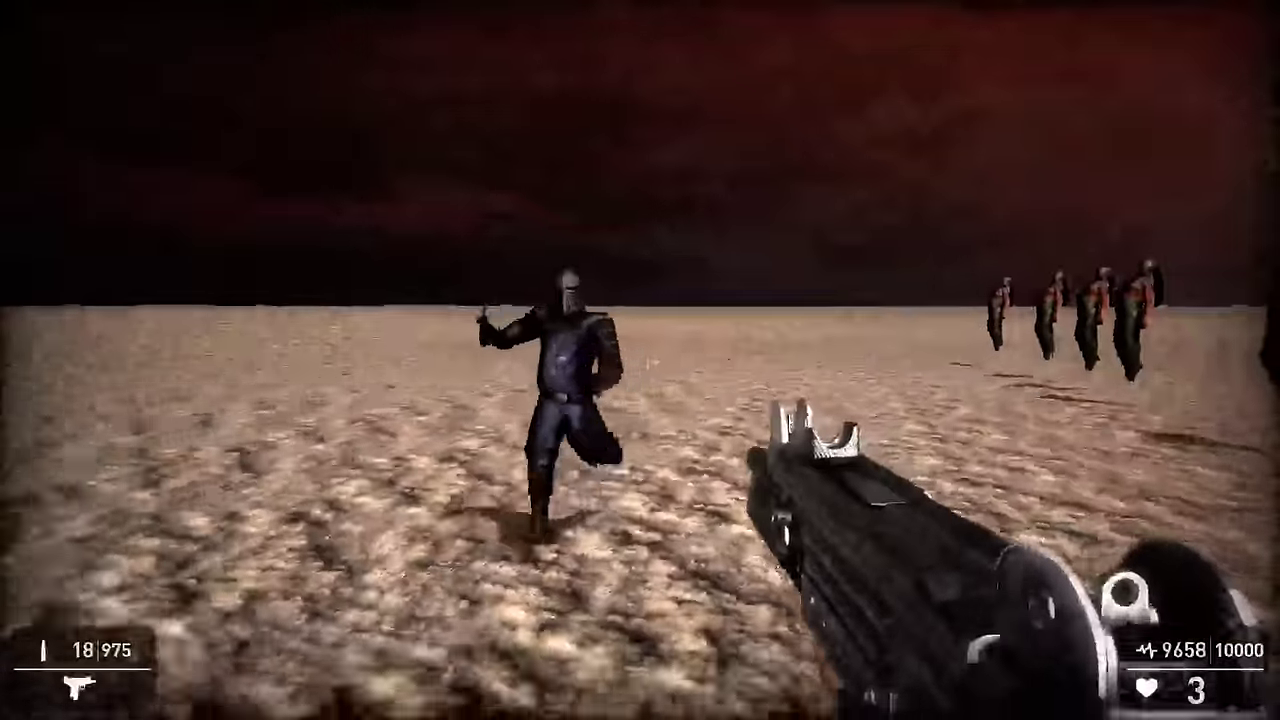
left_click(640, 360)
left_click(640, 360)
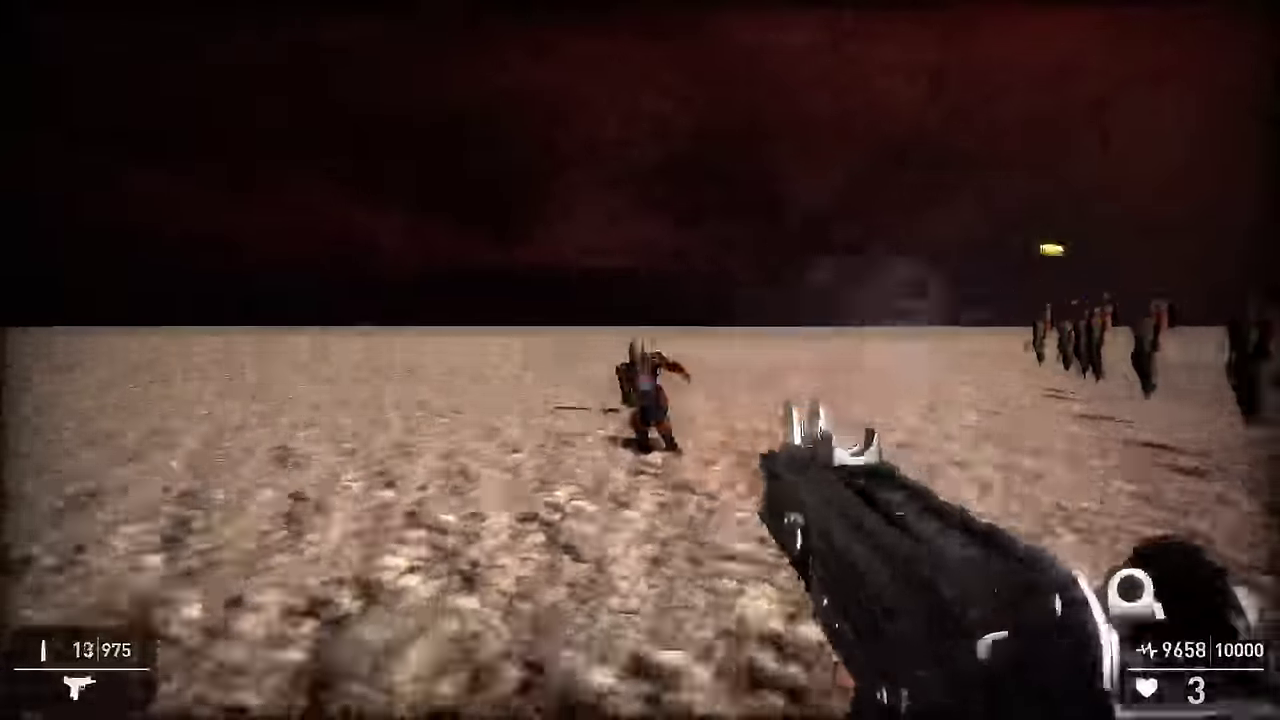
left_click(640, 360)
key("w")
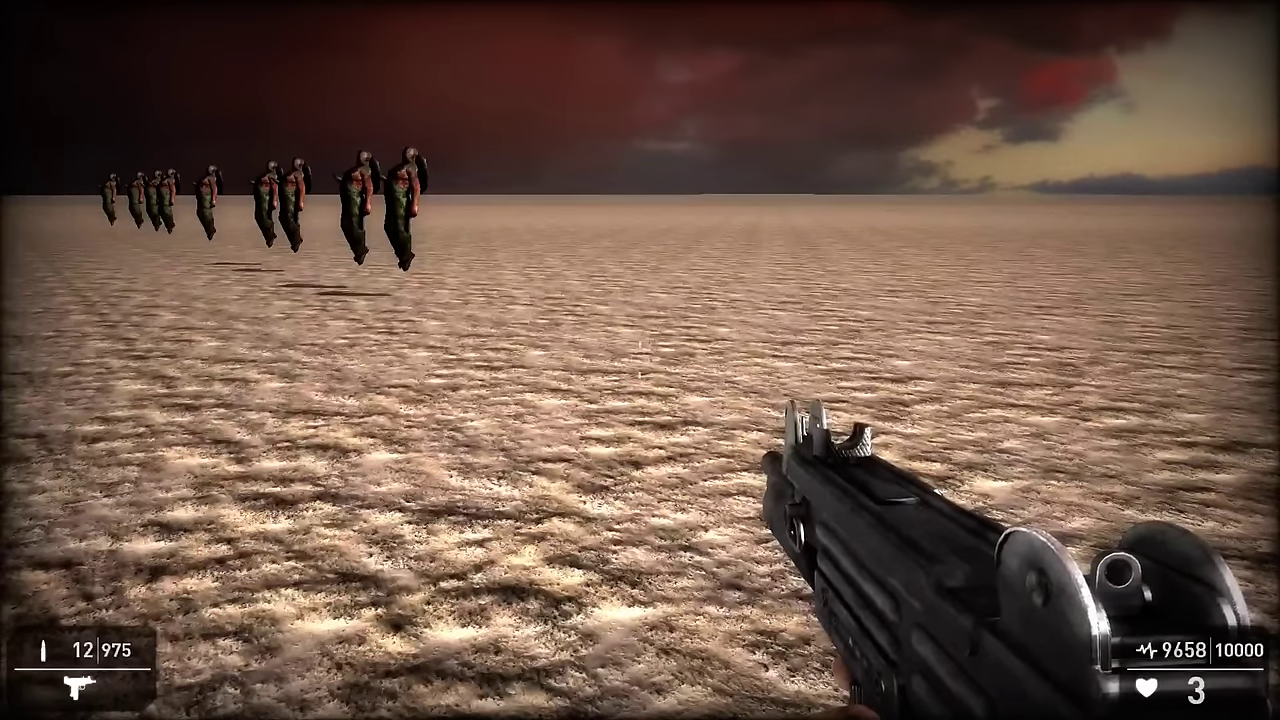
key("Escape")
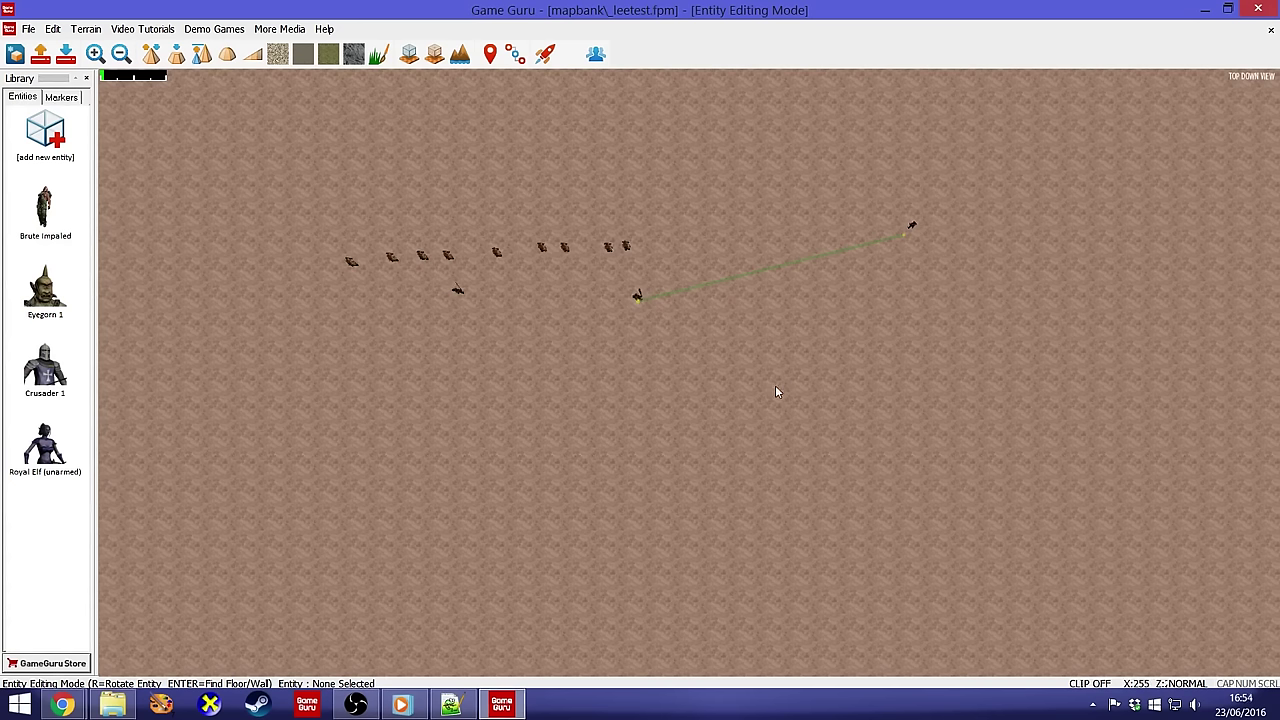
- Switch to File Explorer, open the audiobank folder under Game Guru's Files and check its Classics subfolder
left_click(113, 705)
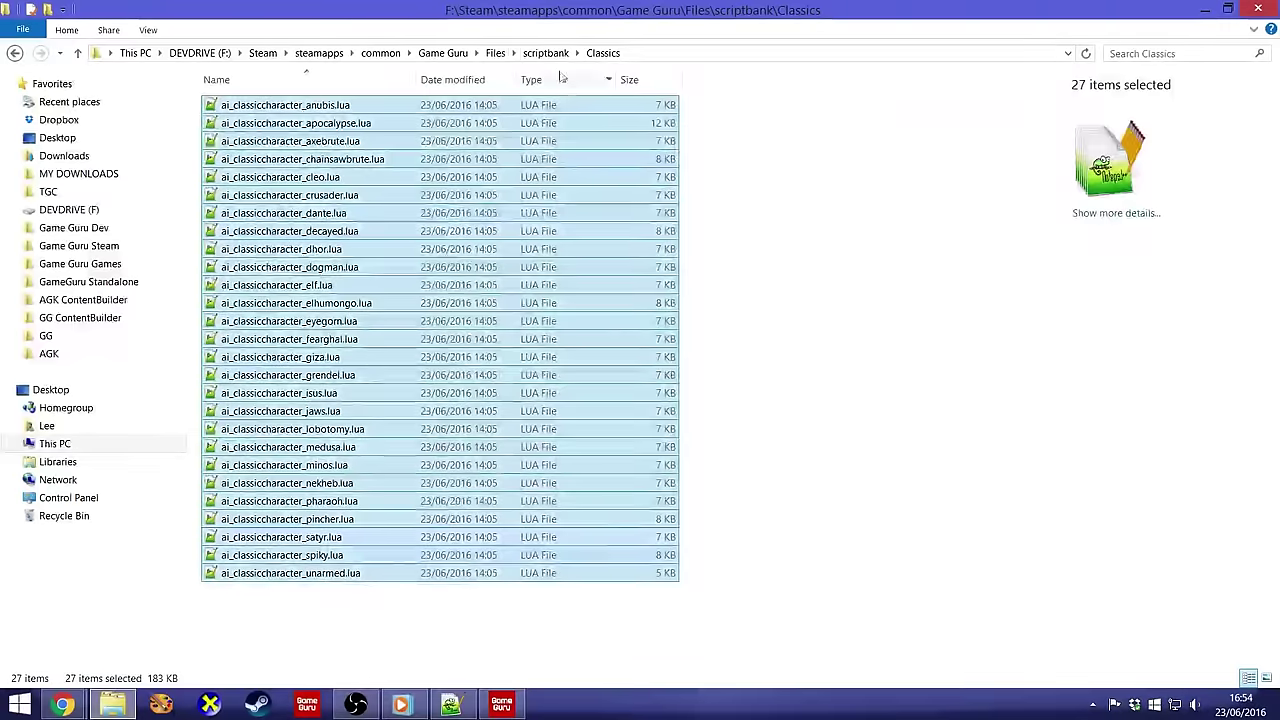
left_click_drag(280, 226, 498, 62)
left_click(498, 58)
double_click(309, 106)
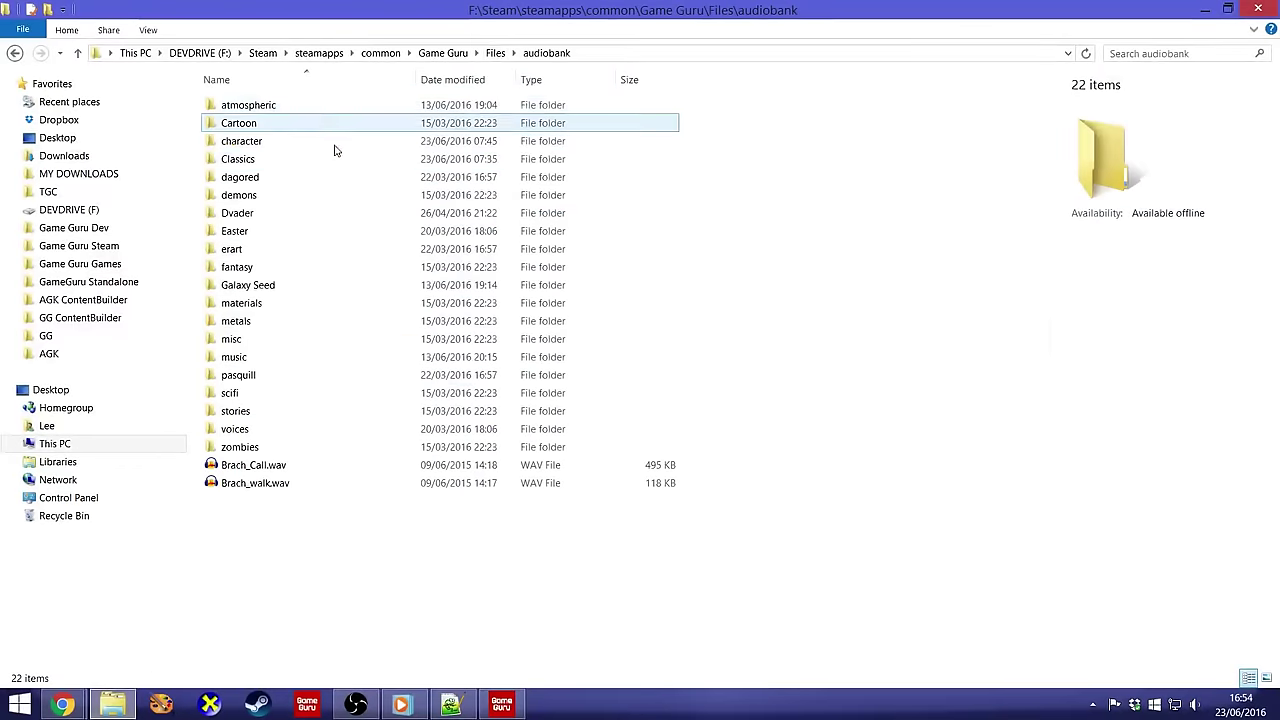
double_click(260, 158)
key("BackSpace")
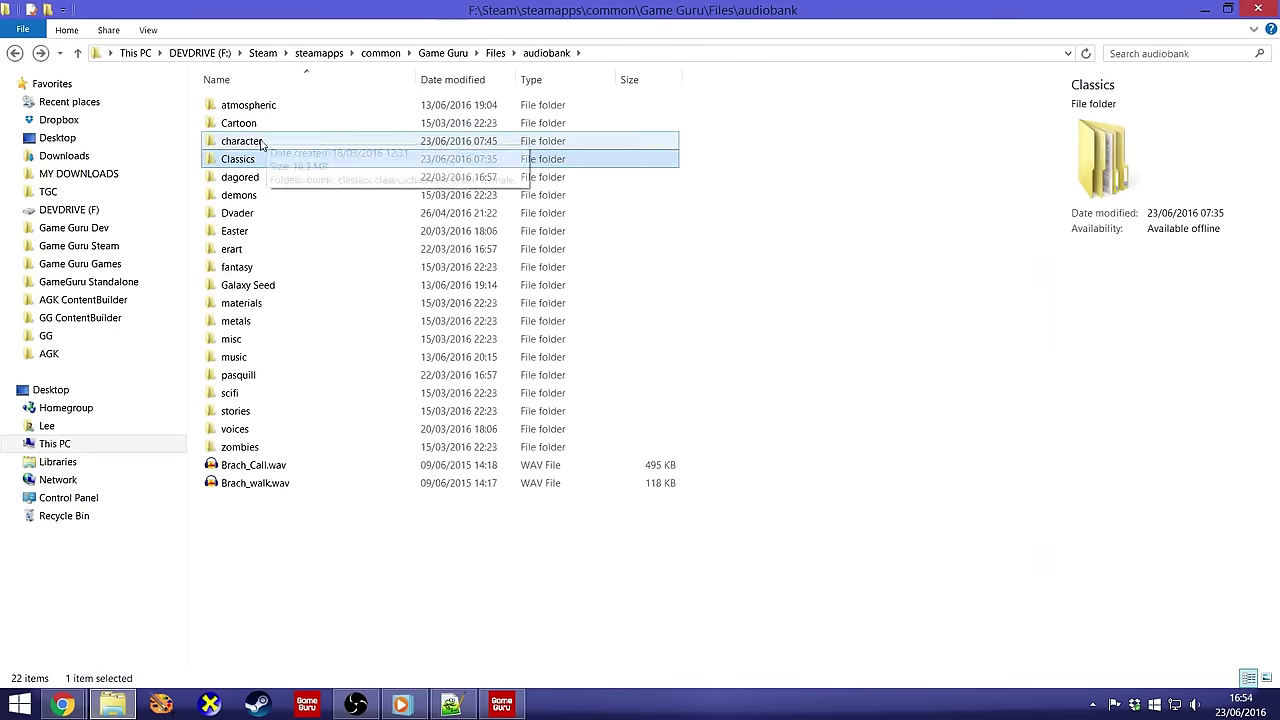
- Examine the classics, classicsfemale and classicsundead sound folders inside the audiobank's character folder
double_click(256, 141)
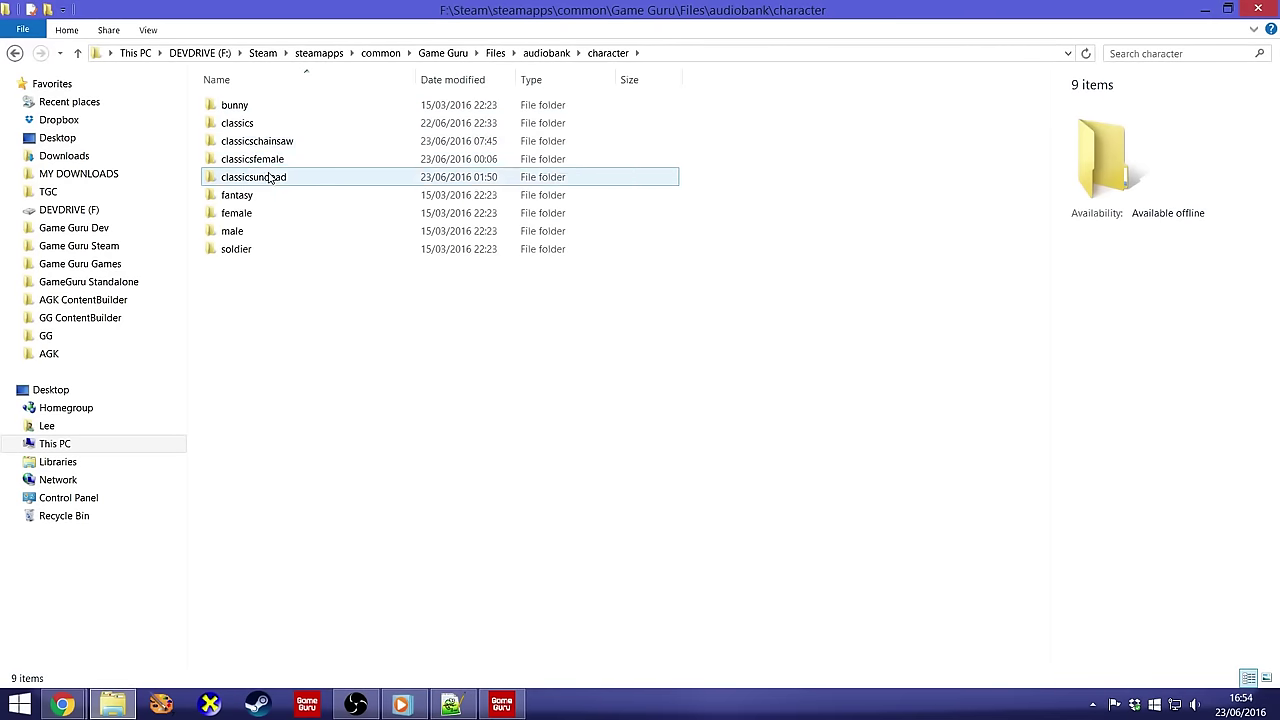
double_click(274, 123)
key("BackSpace")
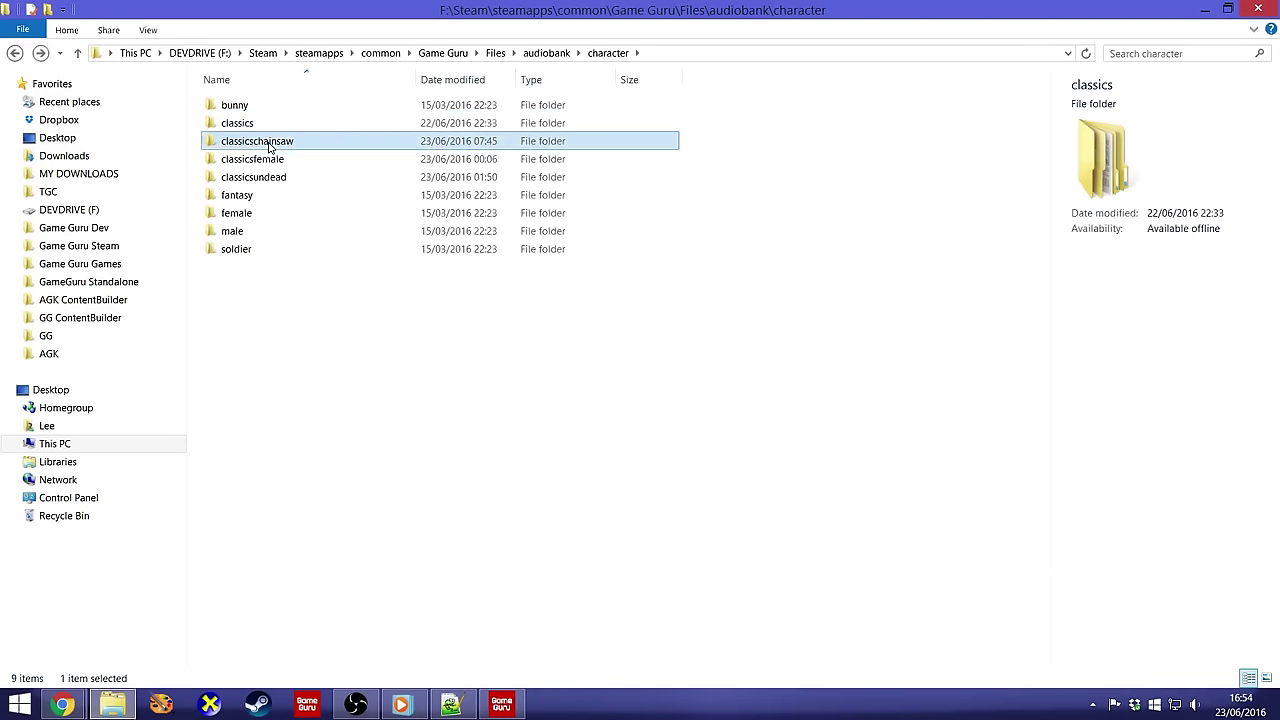
left_click(257, 141)
double_click(258, 159)
key("BackSpace")
double_click(264, 177)
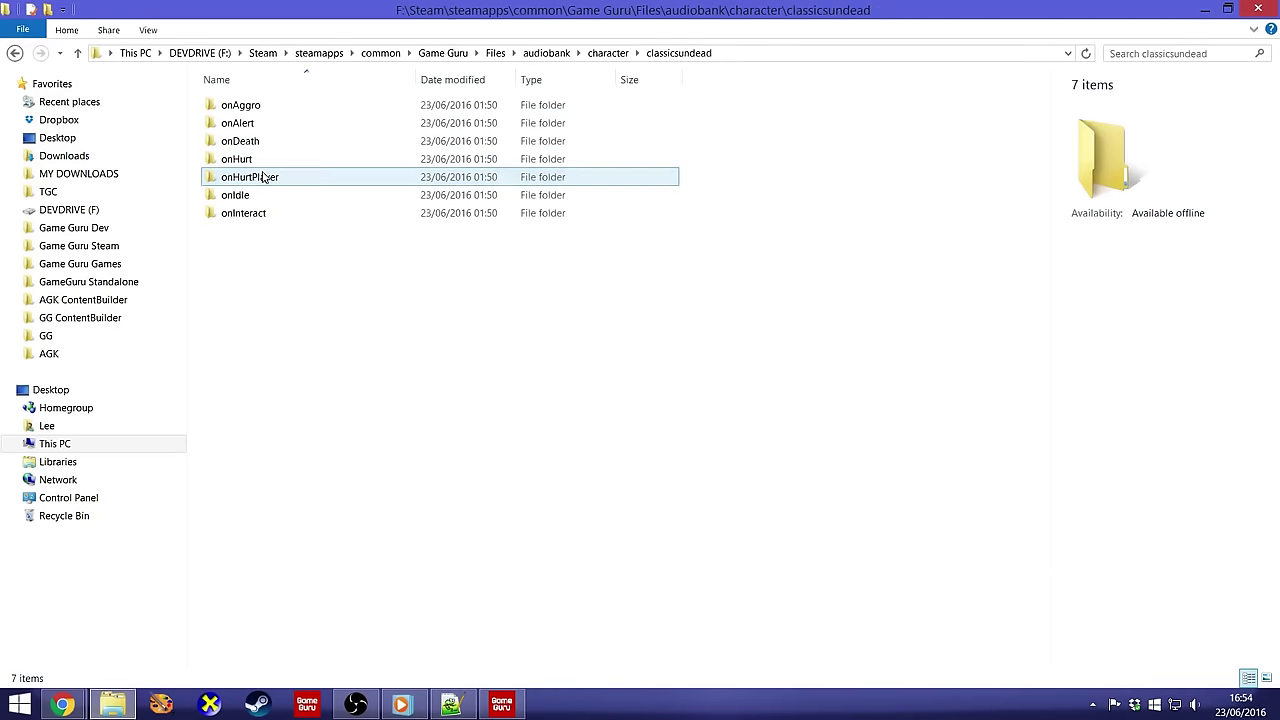
key("BackSpace")
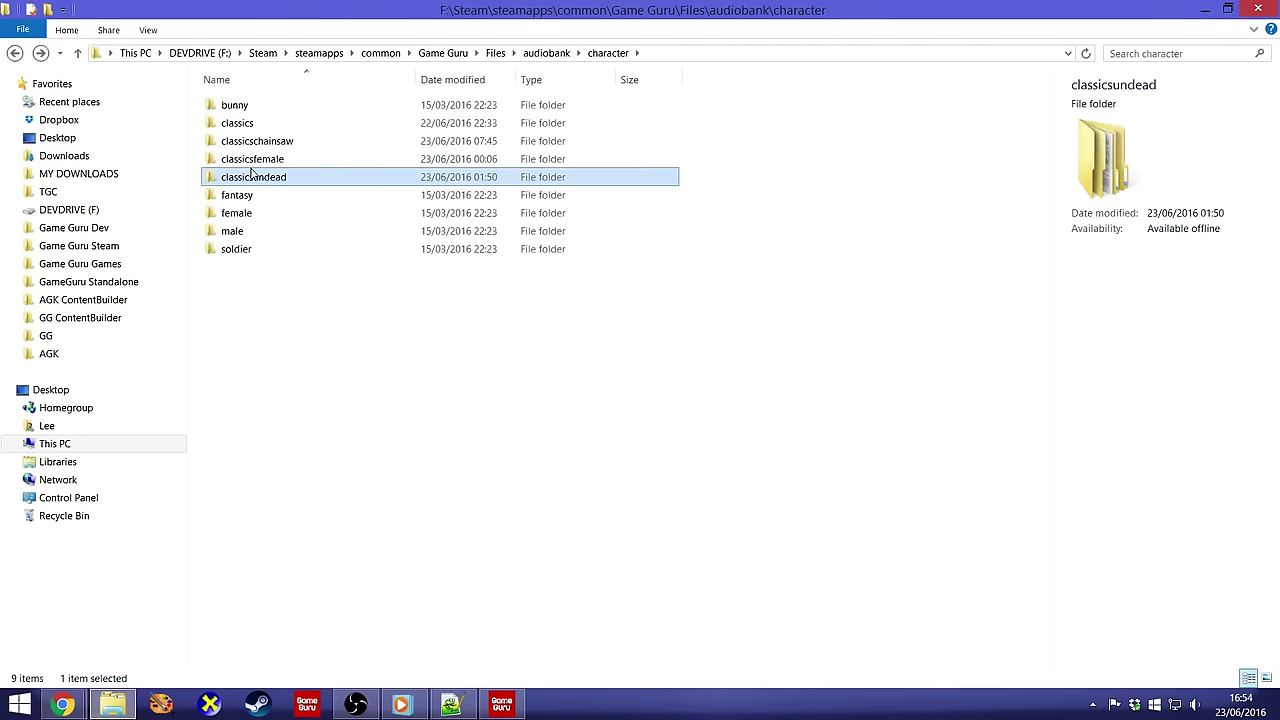
double_click(258, 124)
key("BackSpace")
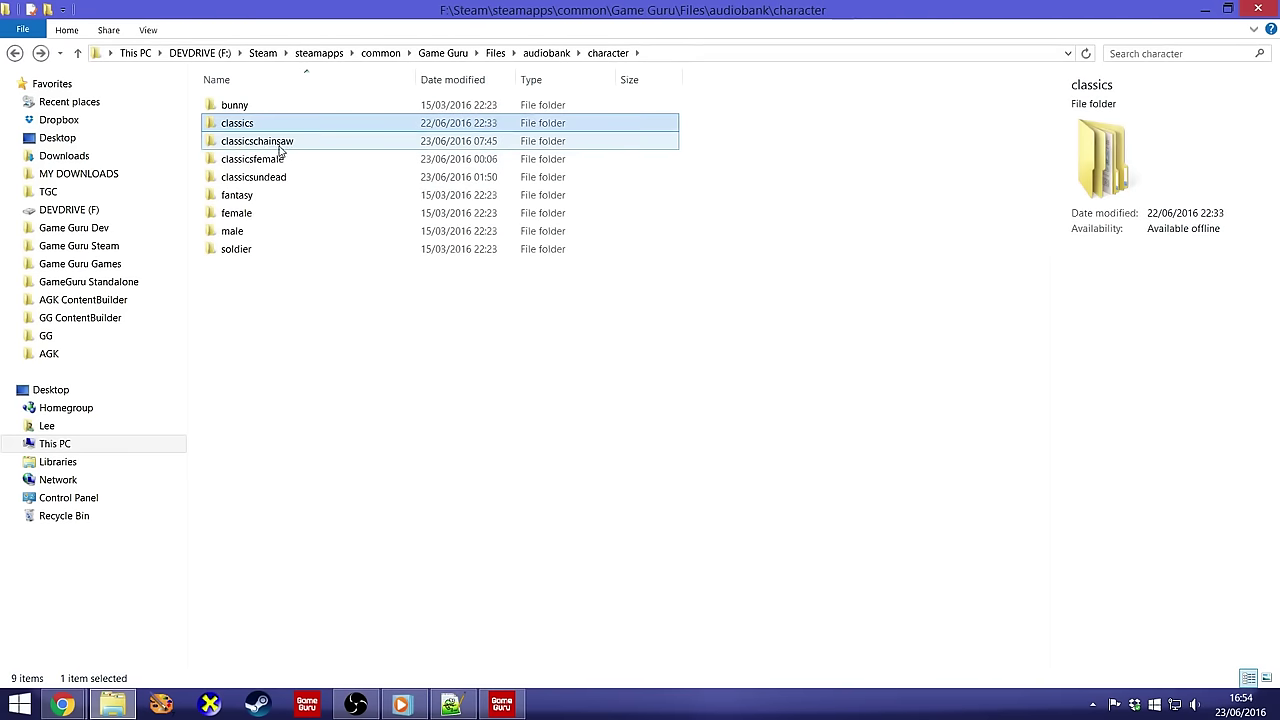
double_click(270, 159)
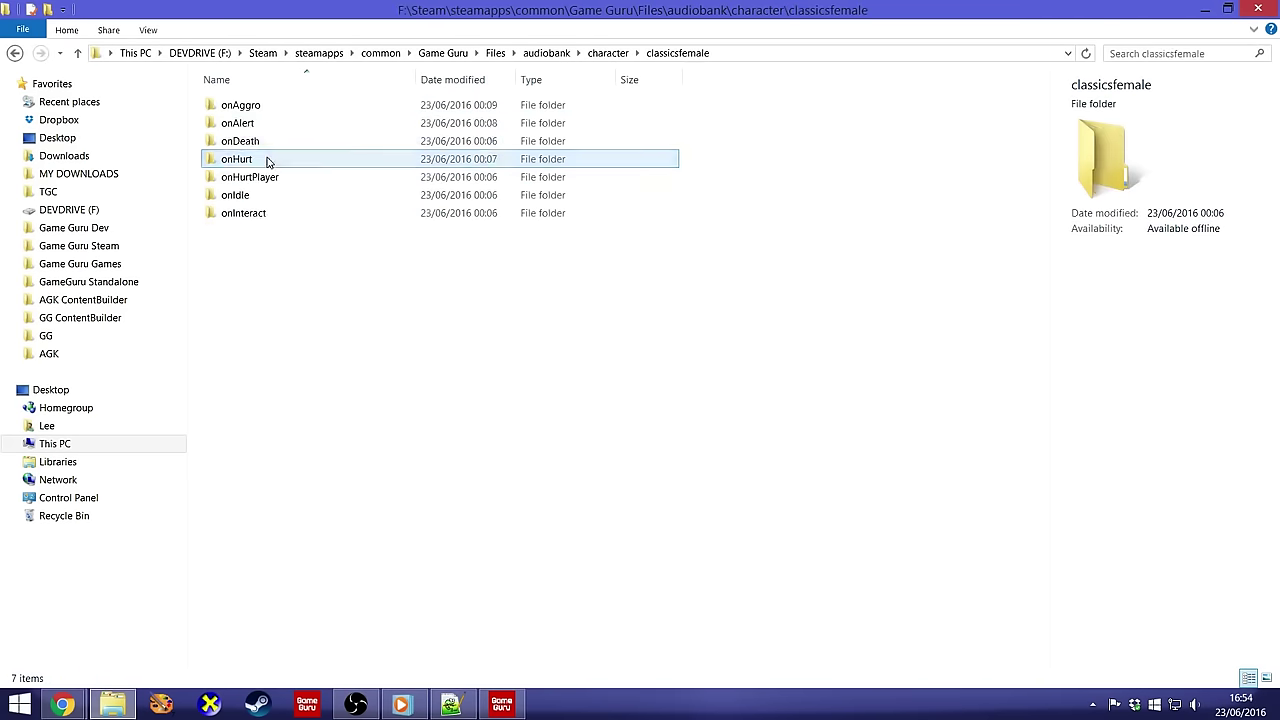
key("BackSpace")
double_click(278, 177)
key("BackSpace")
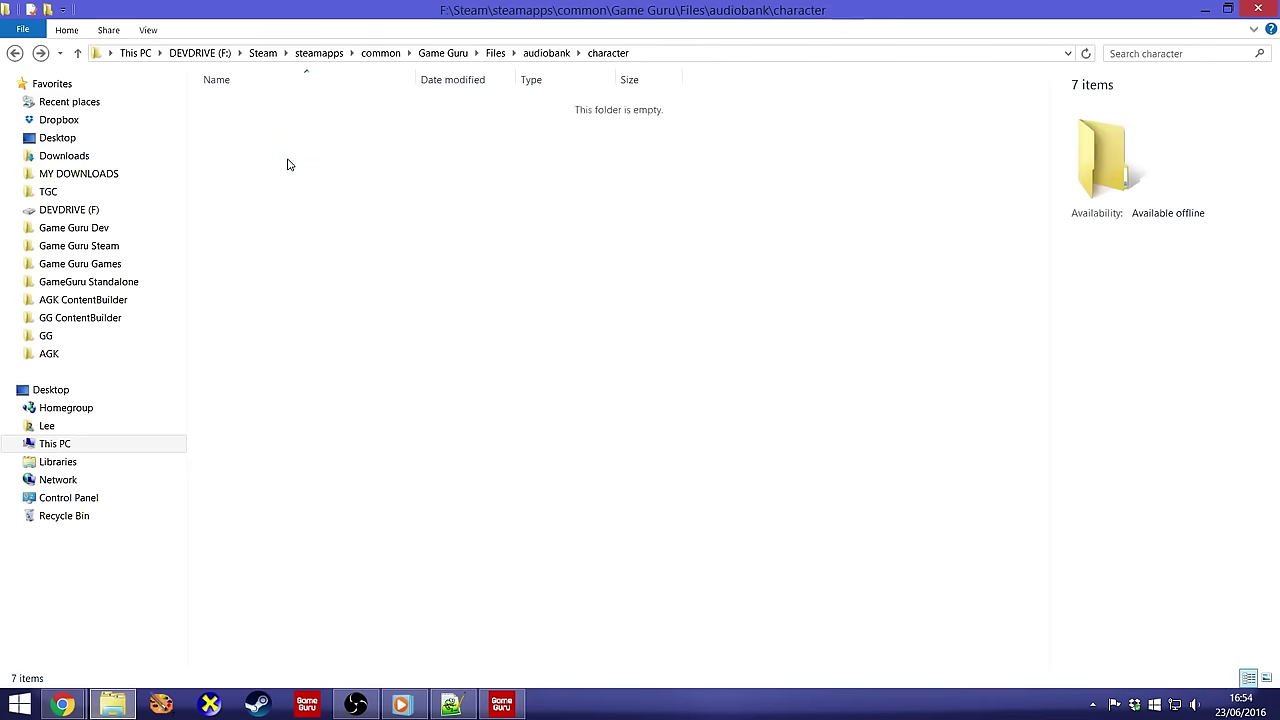
- Examine the classicschainsaw folder and its onAggro subfolder, and return to the character folder
double_click(281, 146)
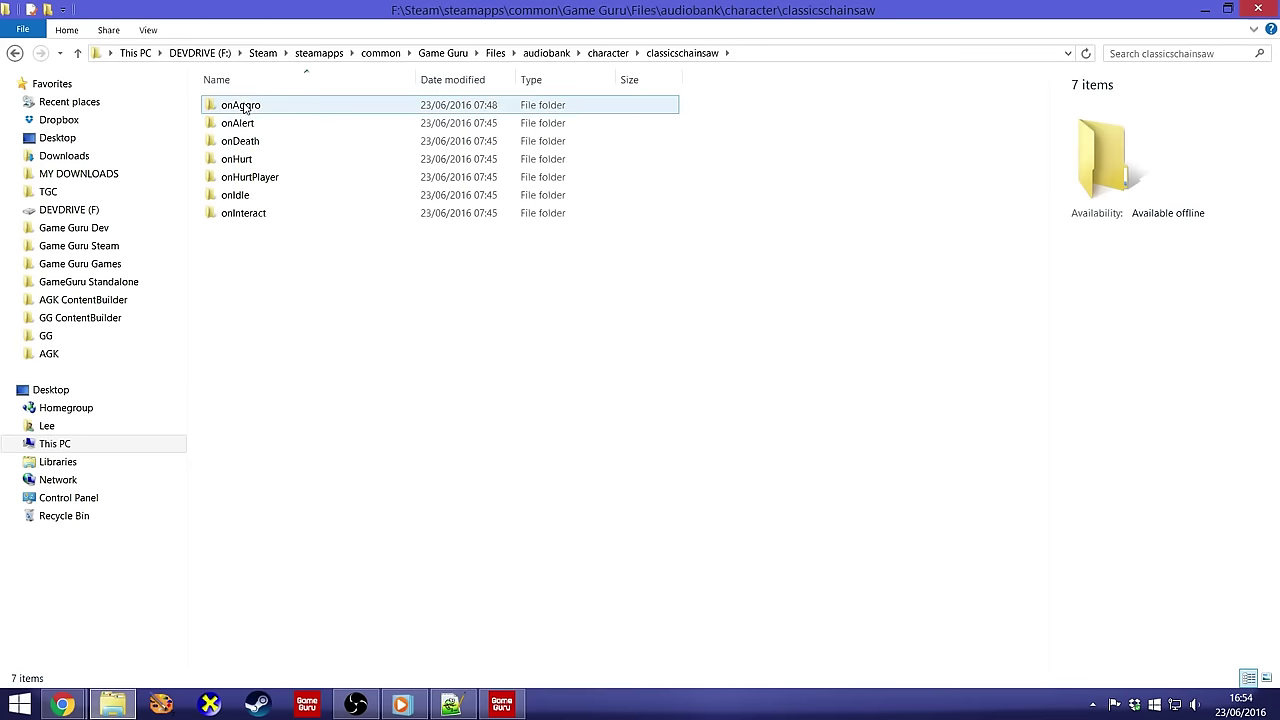
double_click(243, 106)
key("BackSpace")
left_click(290, 286)
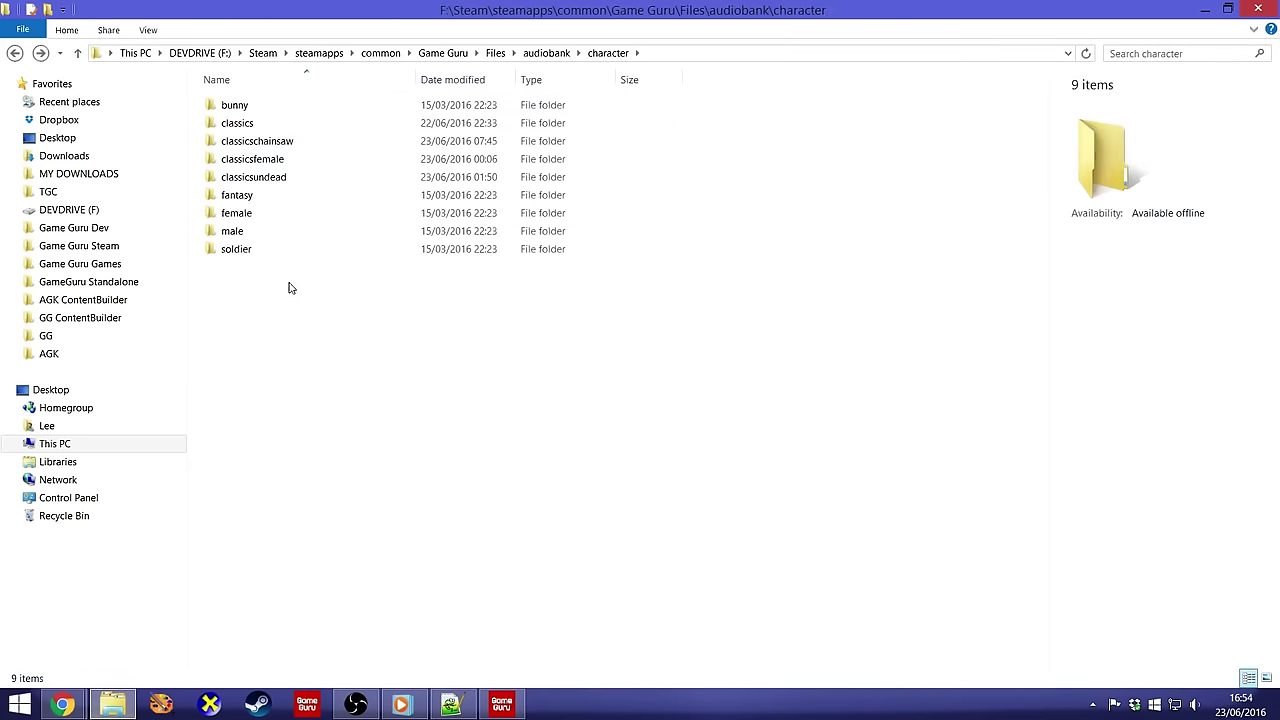
double_click(251, 141)
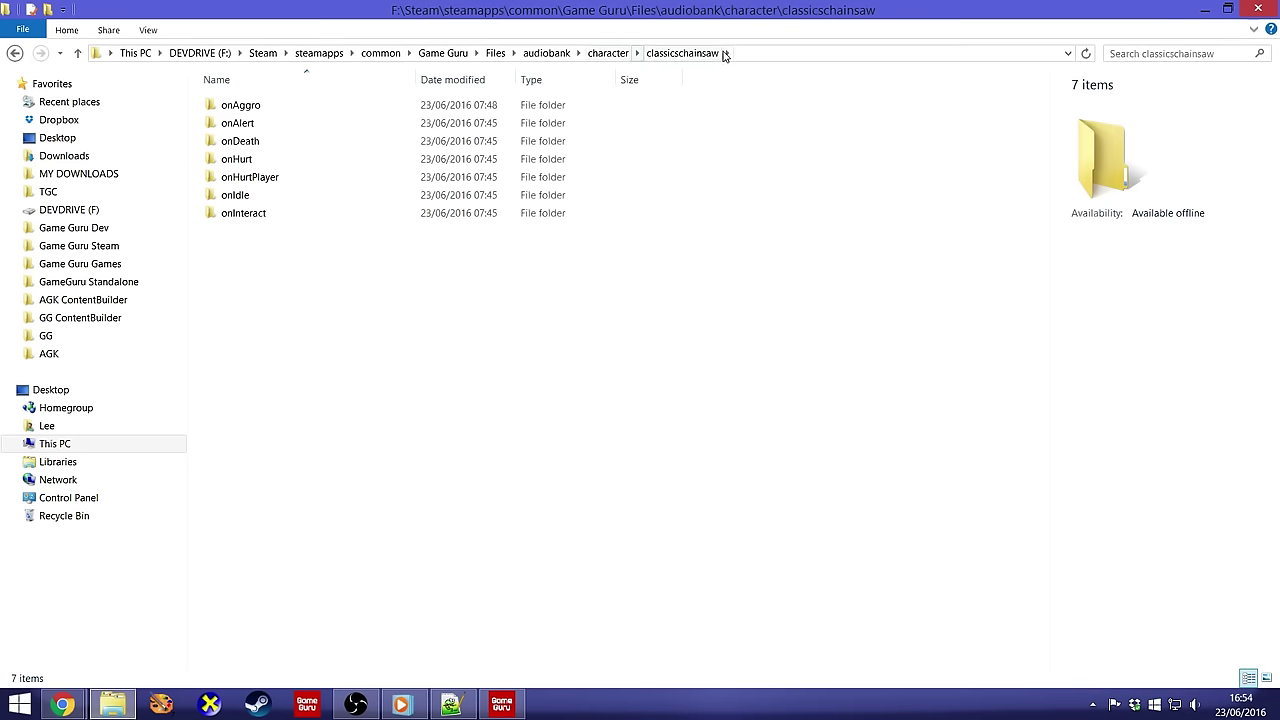
left_click(610, 55)
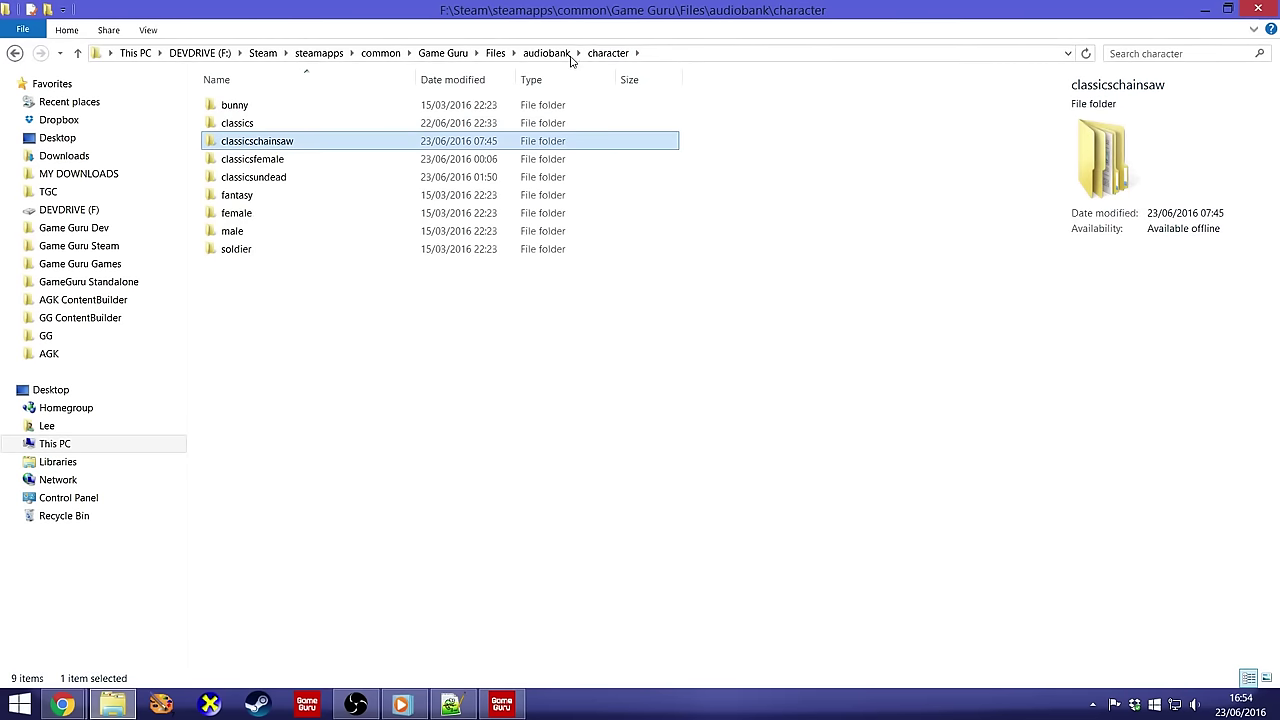
- Open the audiobank's Classics folder, examine the male and female subfolders of voice_sounds, and return to Classics
left_click(568, 57)
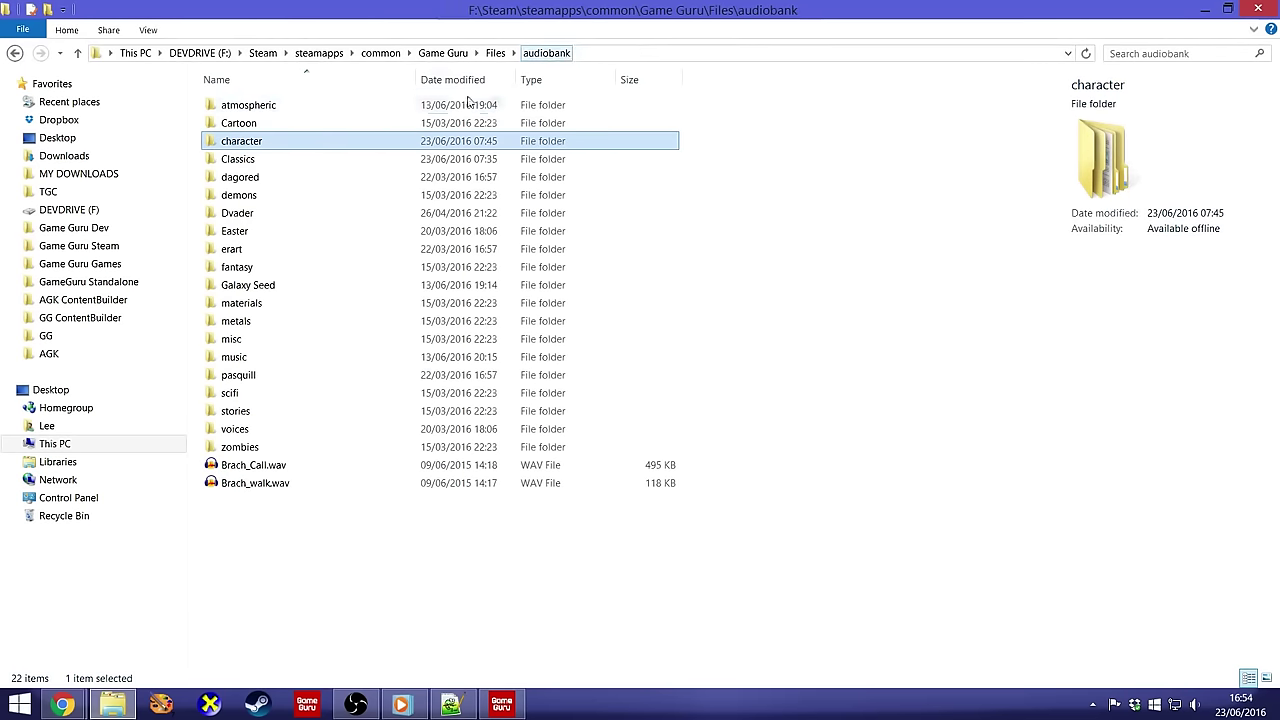
double_click(240, 160)
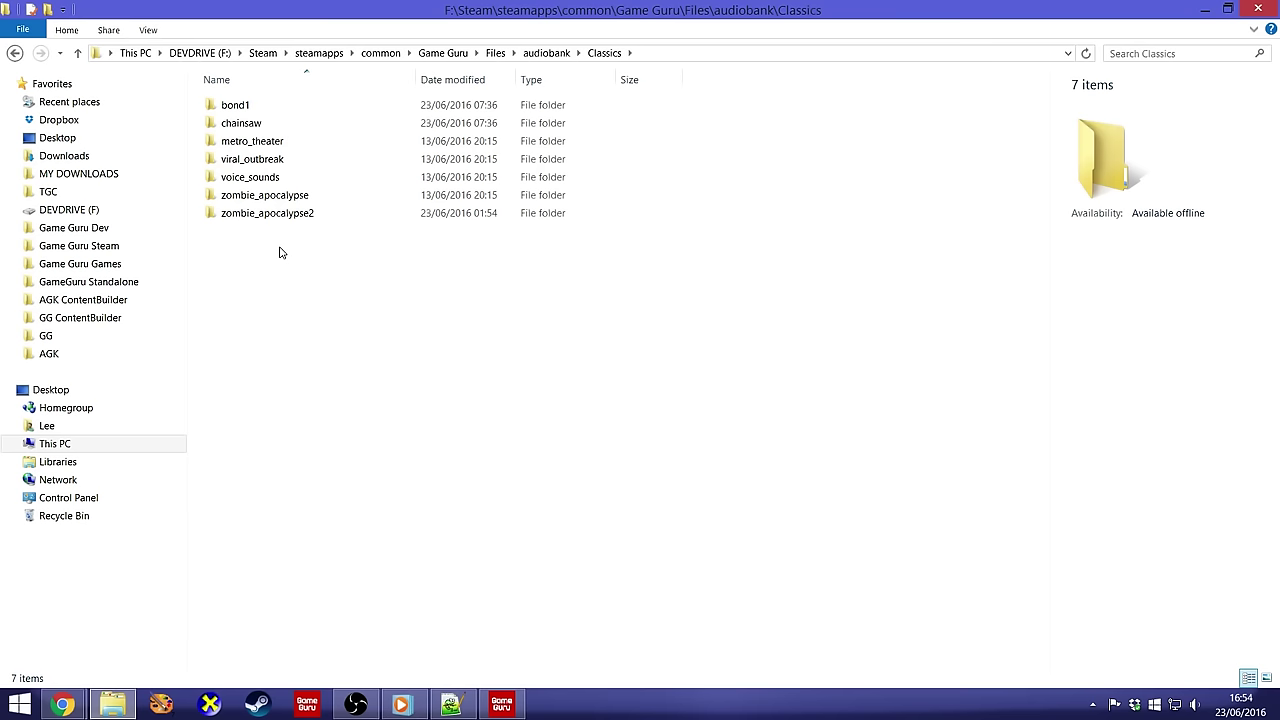
double_click(282, 177)
double_click(250, 124)
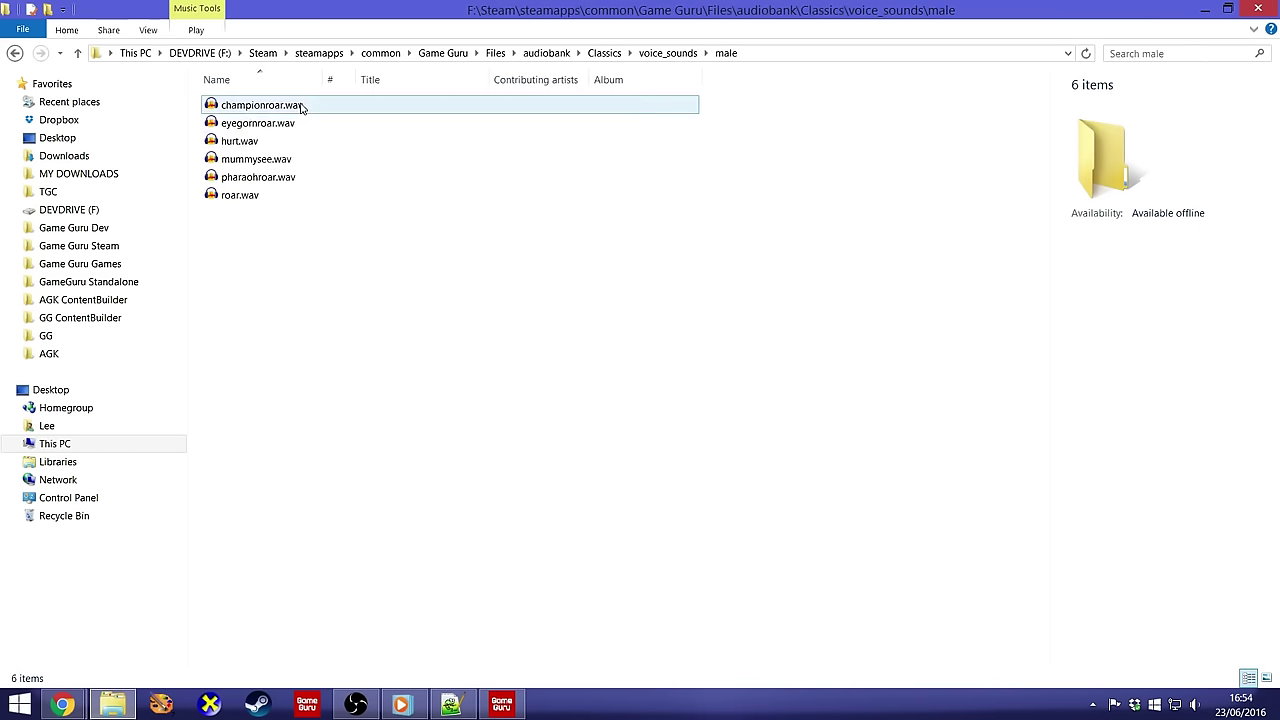
key("BackSpace")
double_click(250, 105)
key("BackSpace")
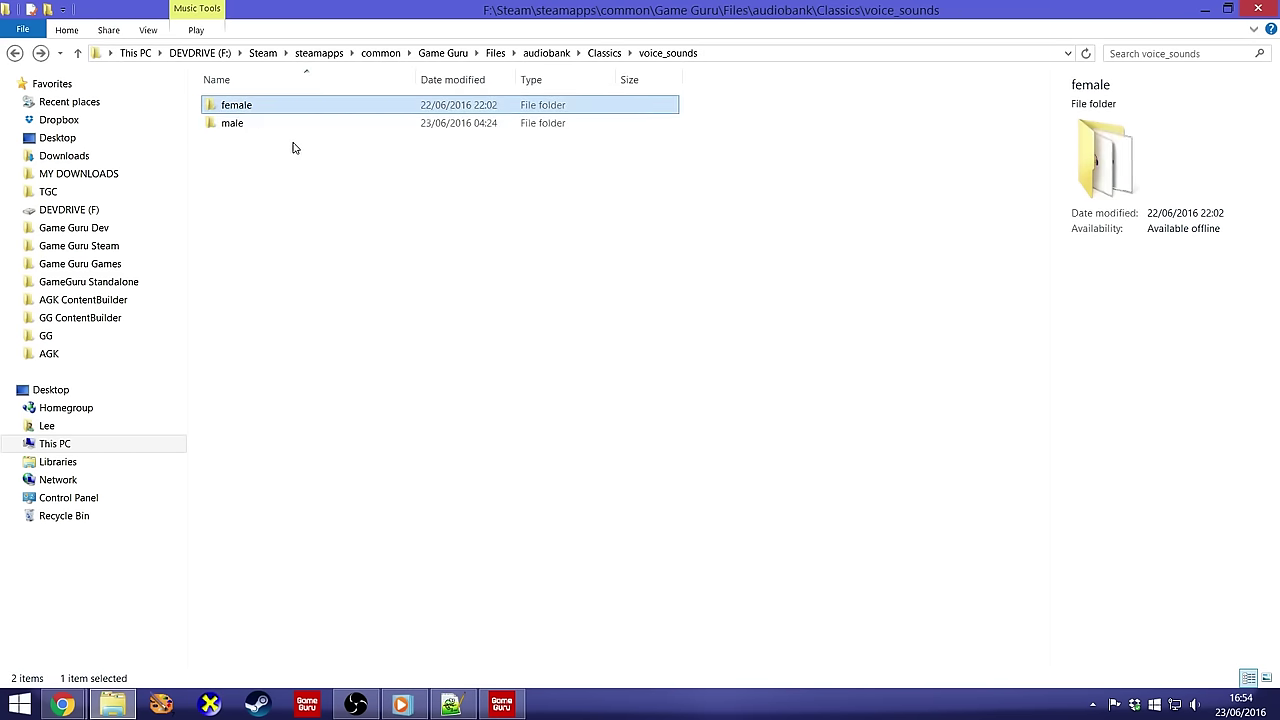
key("BackSpace")
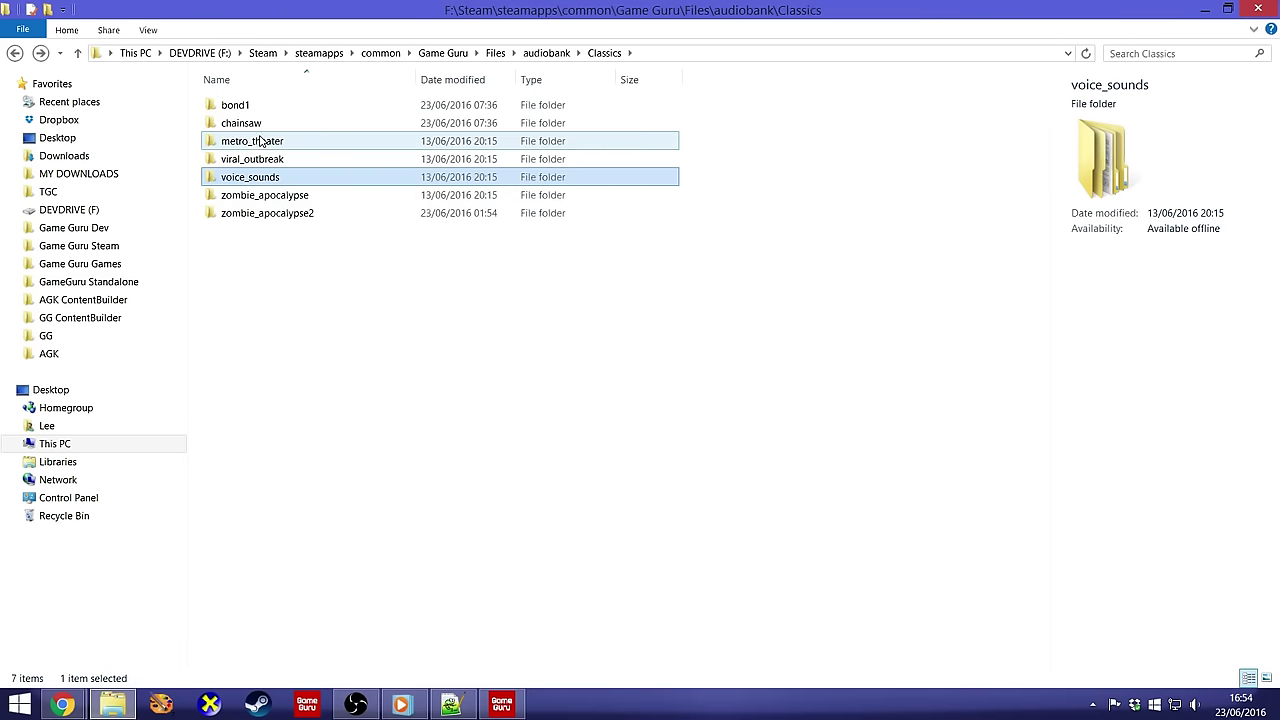
- Examine the sound files in the chainsaw and bond1 folders, and return to Classics
double_click(250, 123)
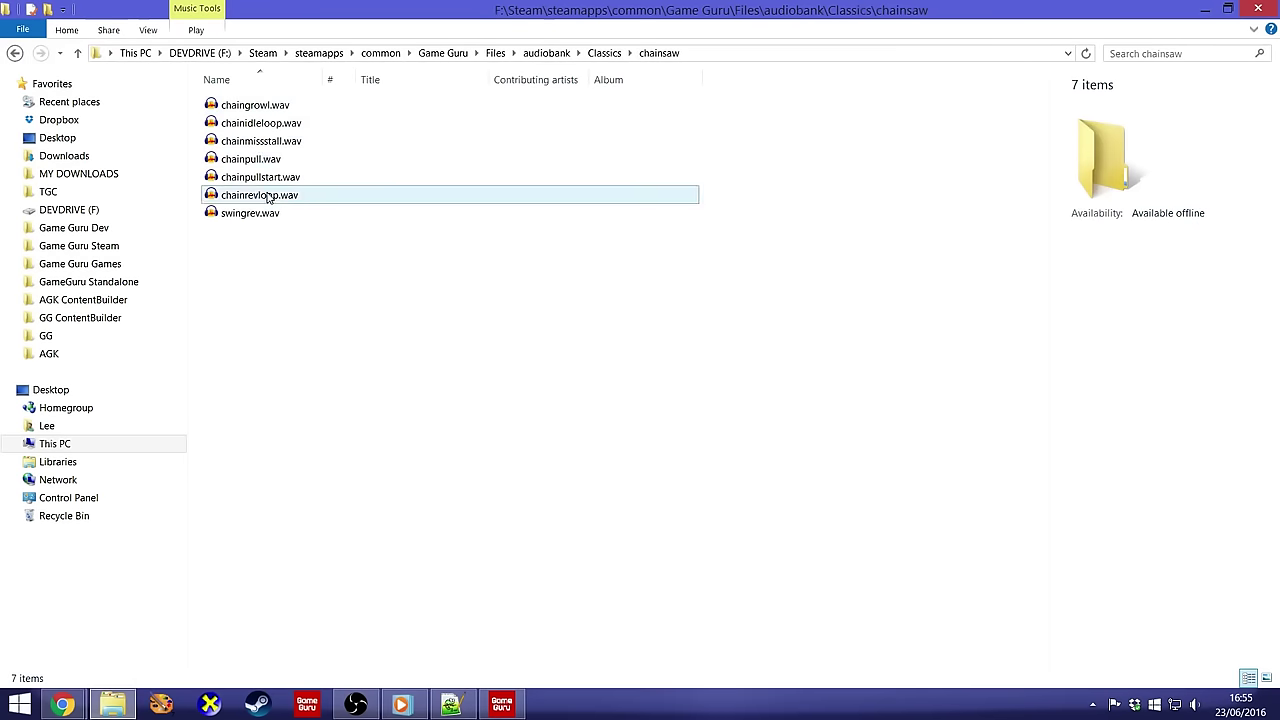
key("BackSpace")
double_click(258, 105)
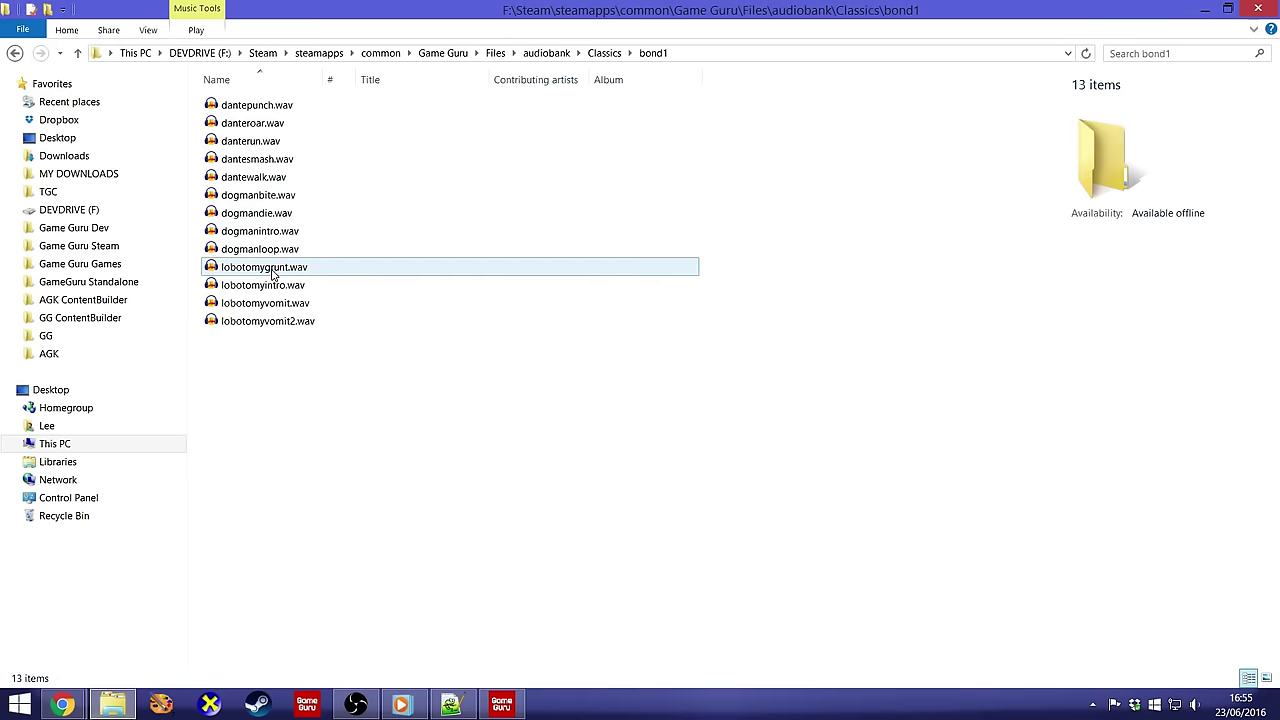
key("BackSpace")
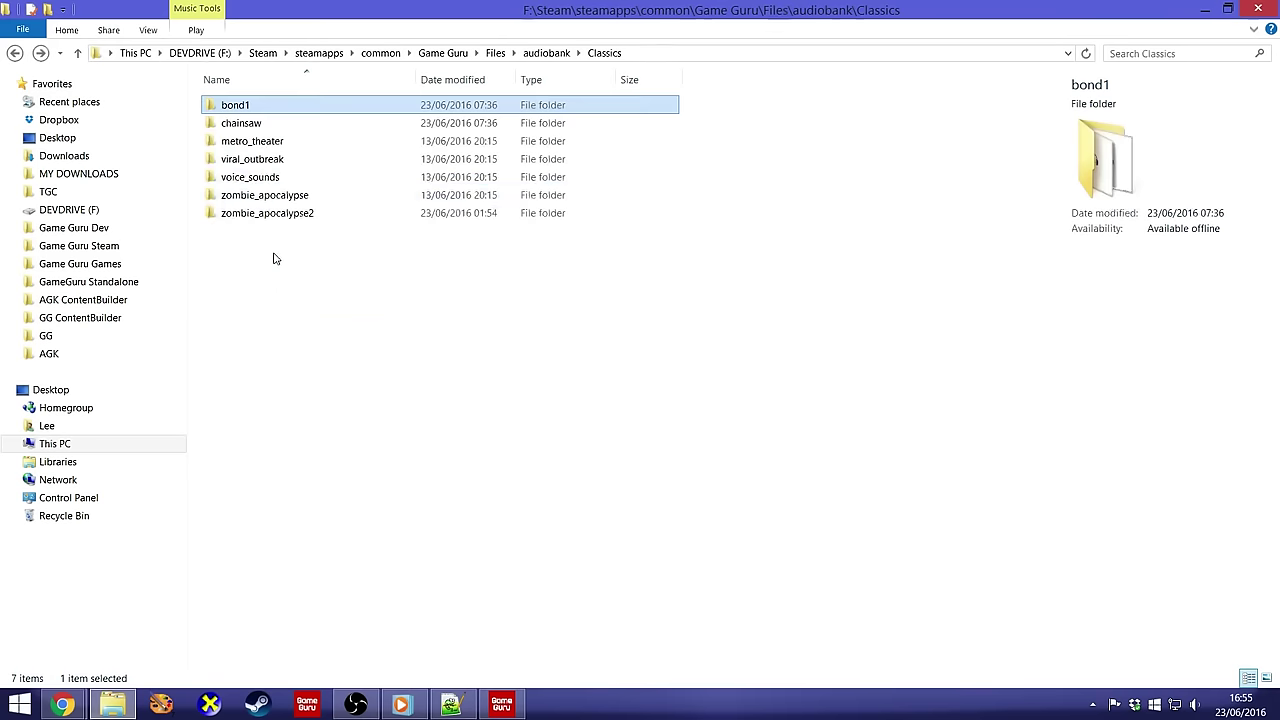
- Check the viral_outbreak, zombie_apocalypse and zombie_apocalypse2 sound folders, and return to the Classics listing
double_click(266, 166)
key("BackSpace")
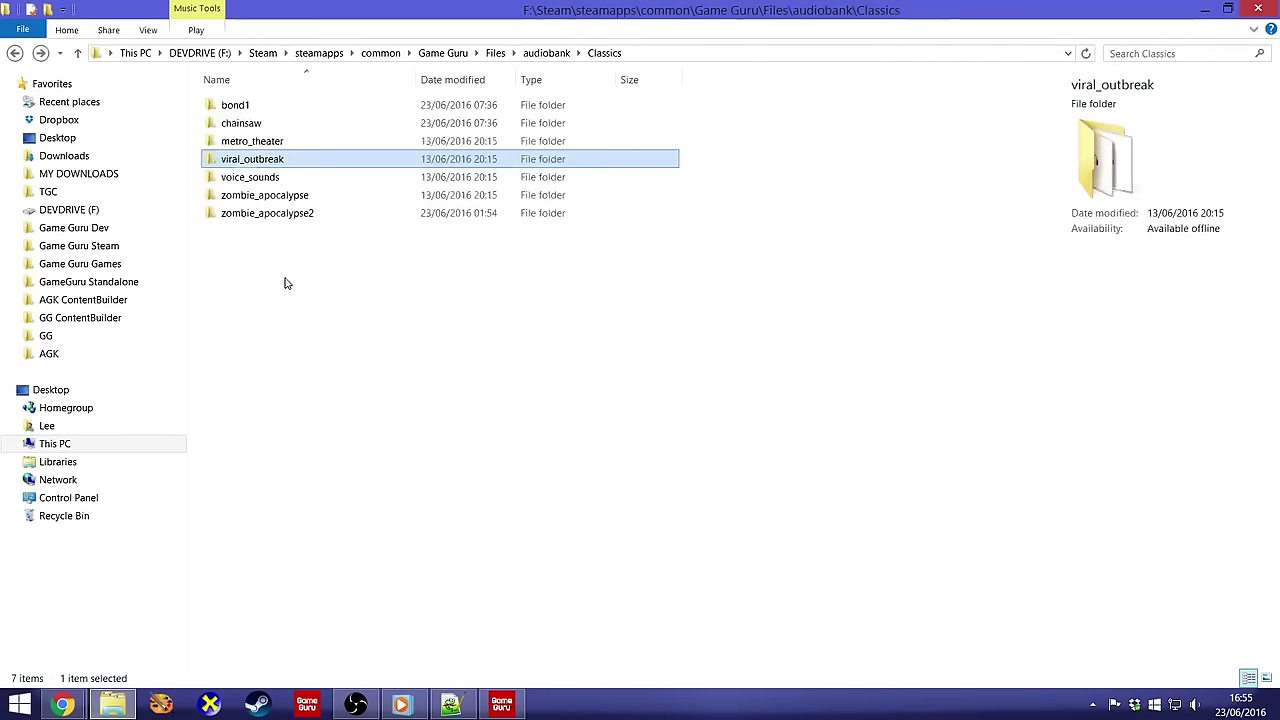
double_click(286, 196)
key("BackSpace")
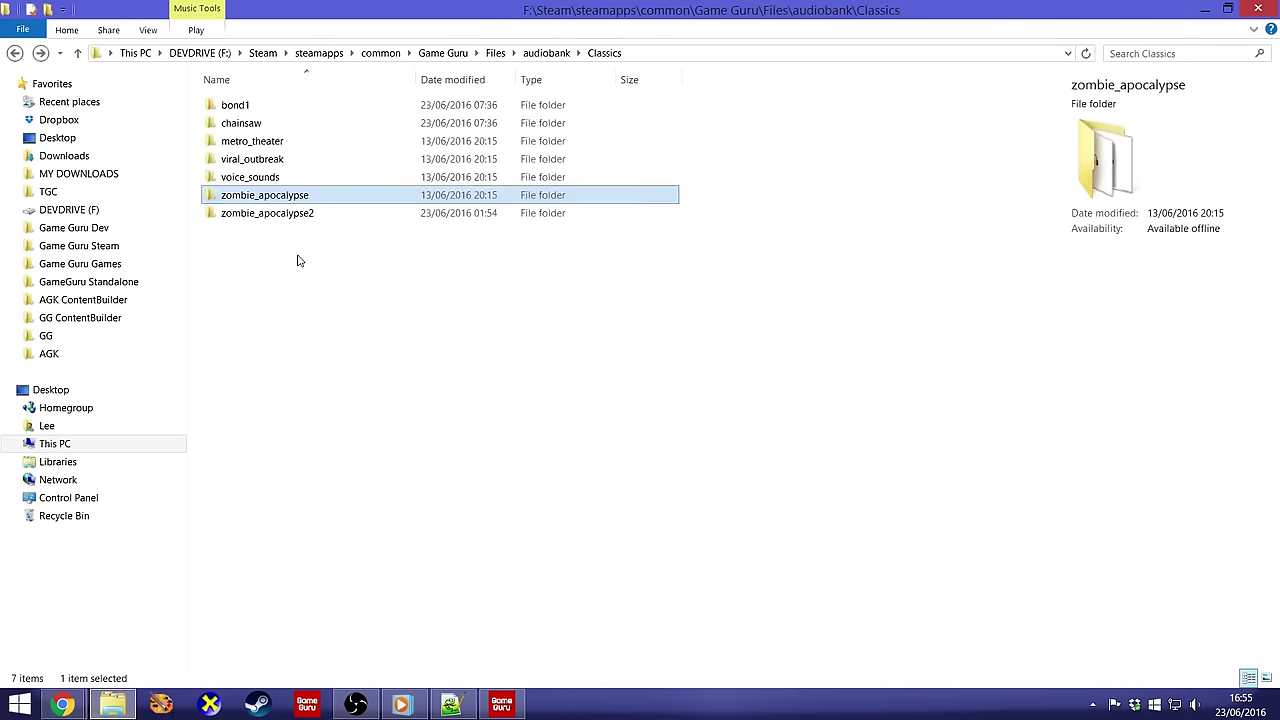
double_click(300, 214)
key("BackSpace")
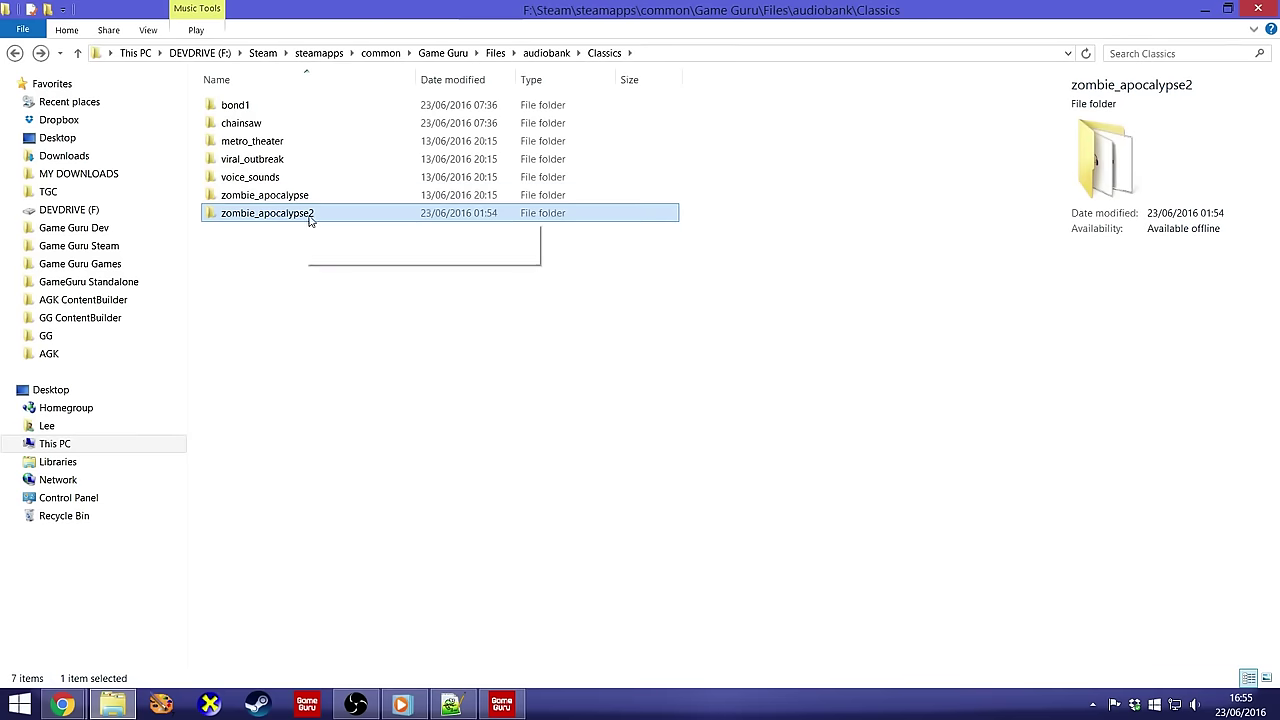
left_click(314, 255)
left_click(281, 225)
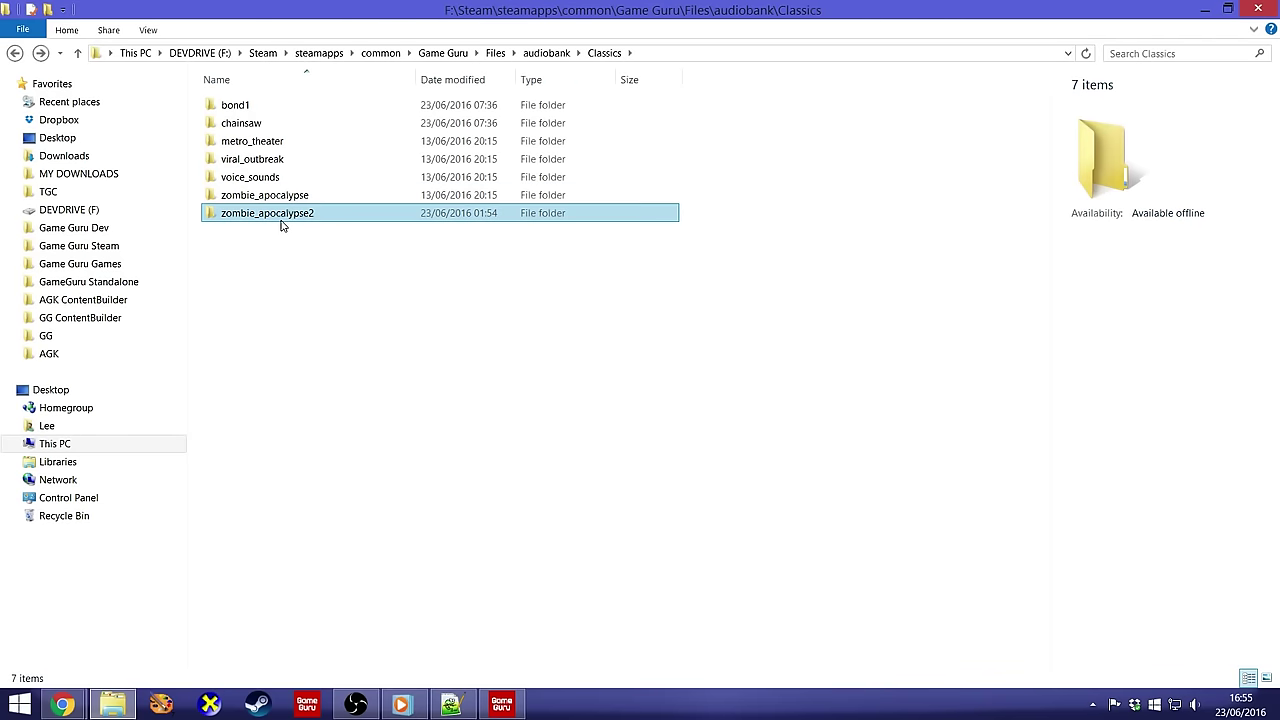
mouse_move(281, 225)
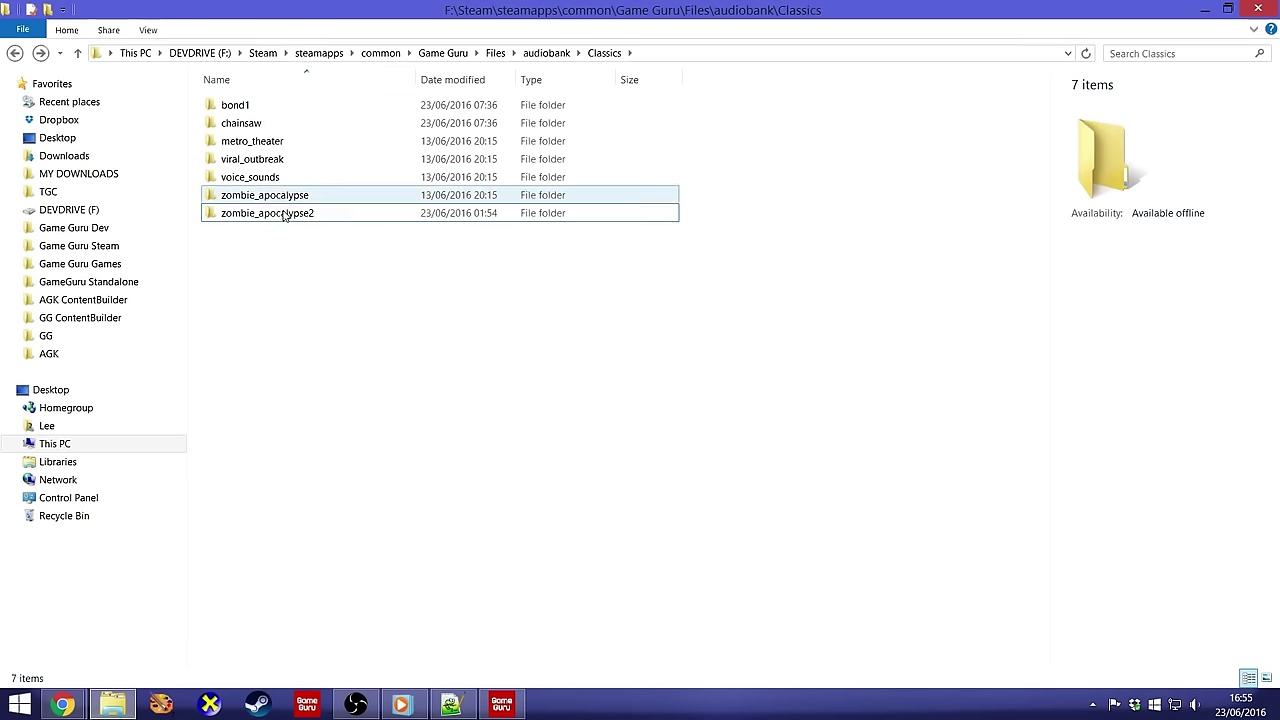
- Go up to the Files folder and open the Characters folder inside entitybank's Classics folder
left_click(495, 52)
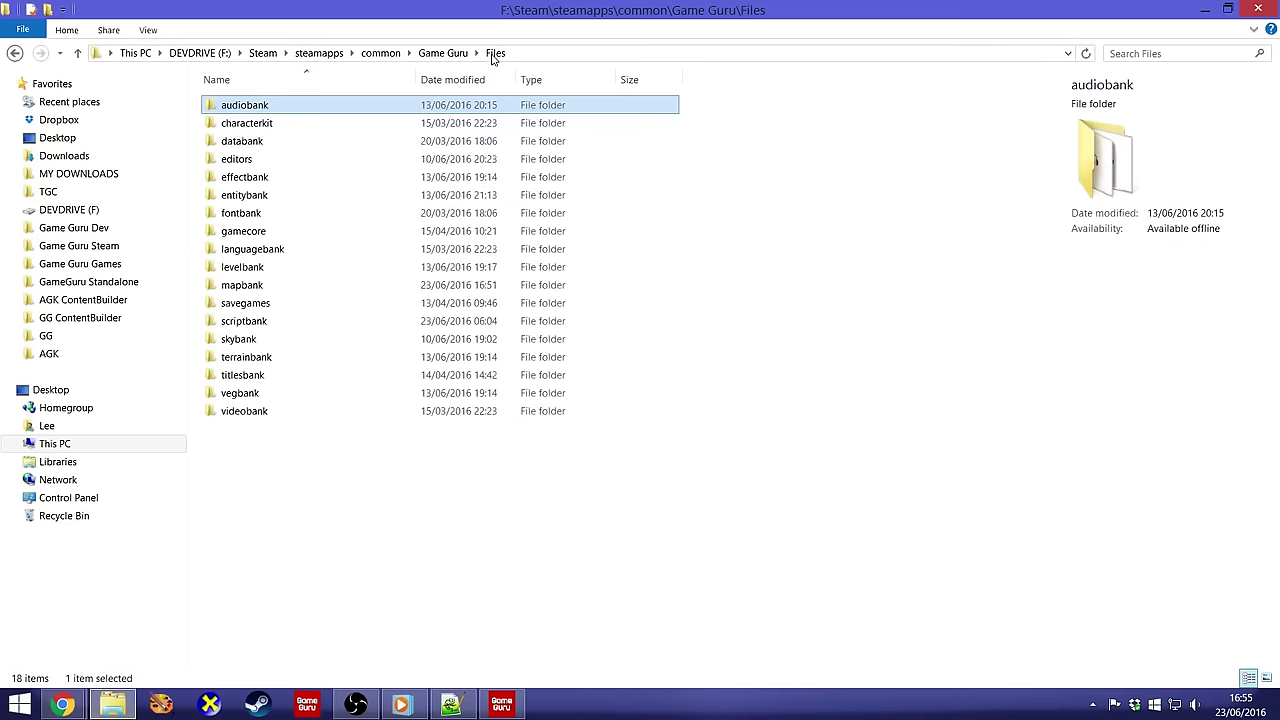
left_click(259, 197)
double_click(259, 197)
double_click(338, 266)
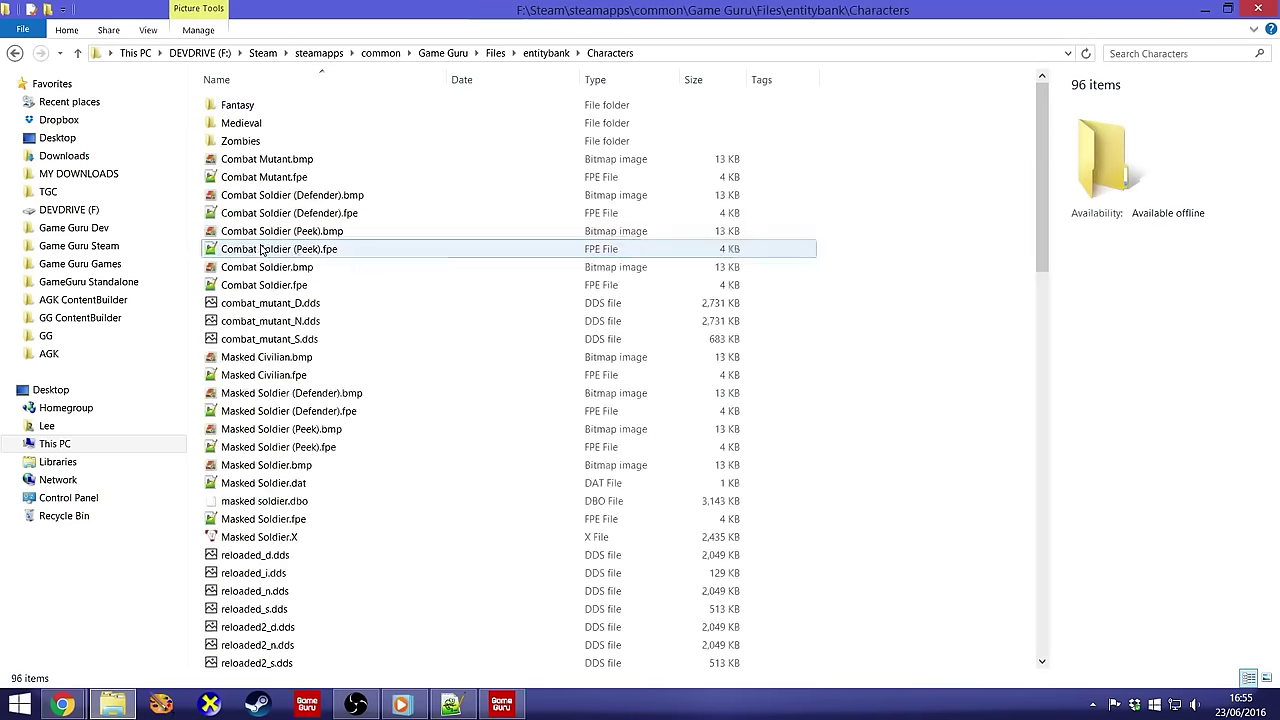
left_click(546, 52)
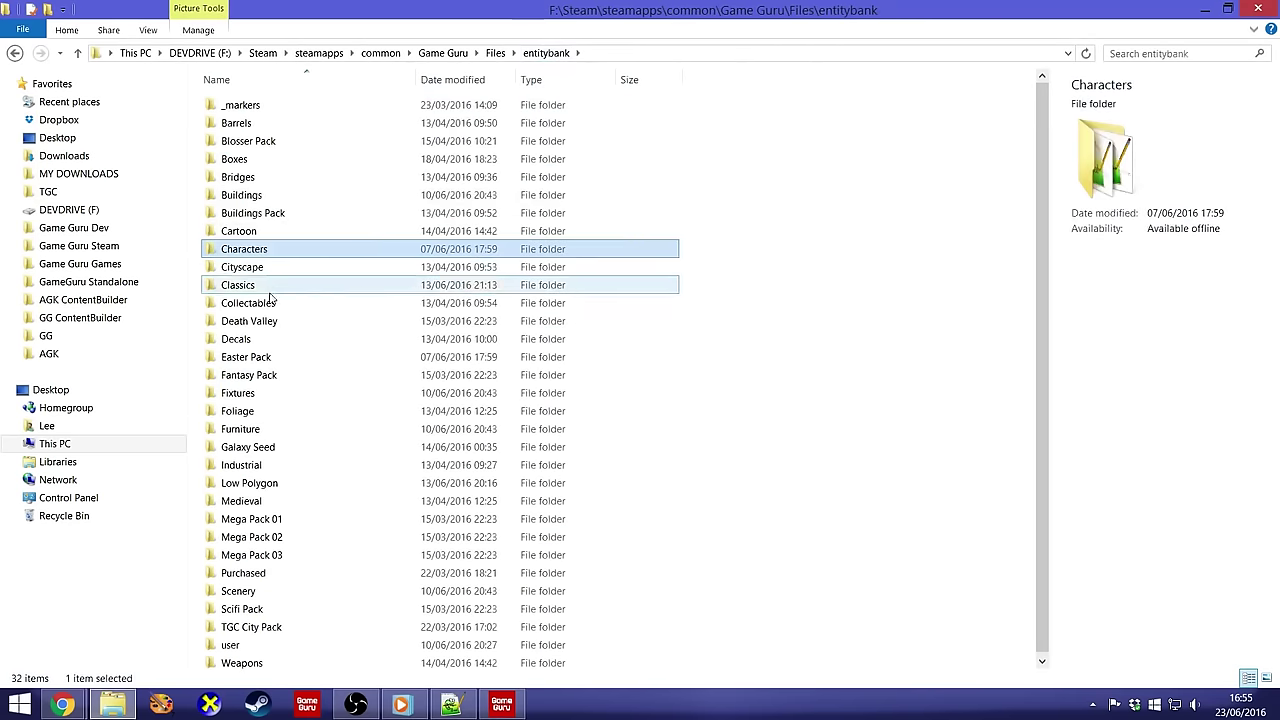
left_click(255, 287)
double_click(255, 287)
double_click(283, 160)
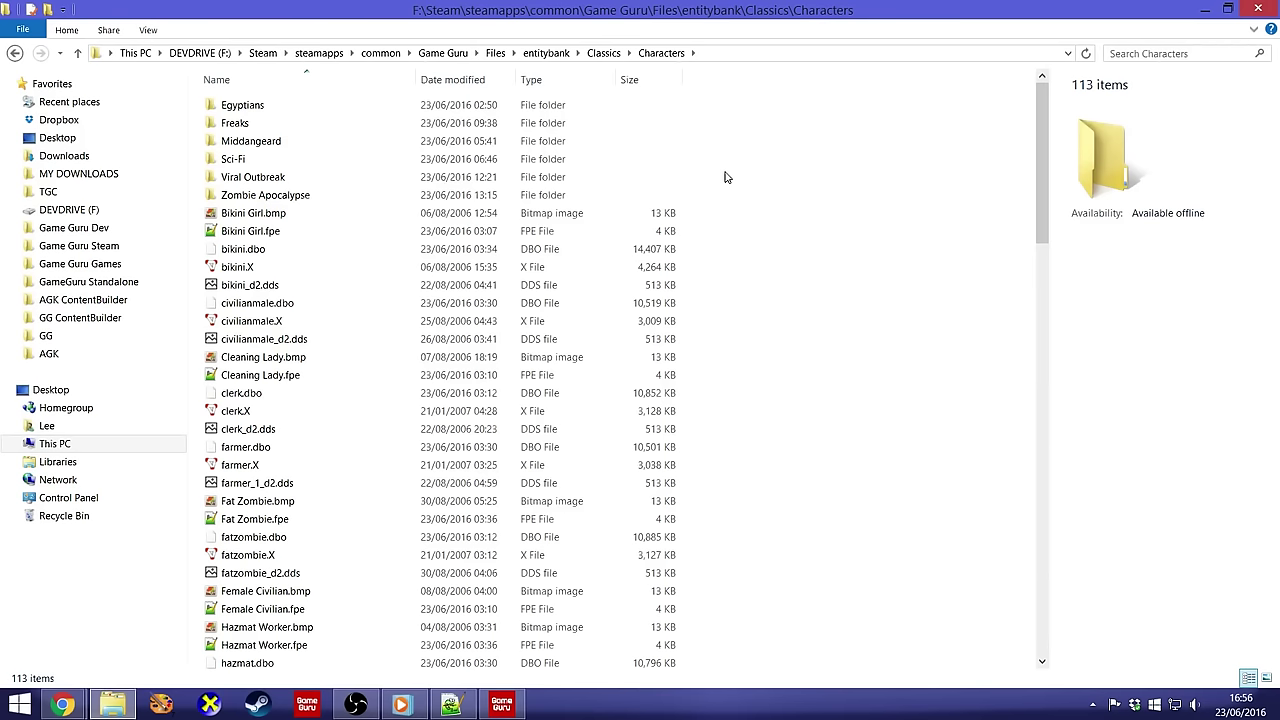
- Switch to Game Guru, open the entity library and view the Classics Characters category and each subcategory from Egyptians to Zombie Apocalypse
left_click(501, 704)
left_click(77, 159)
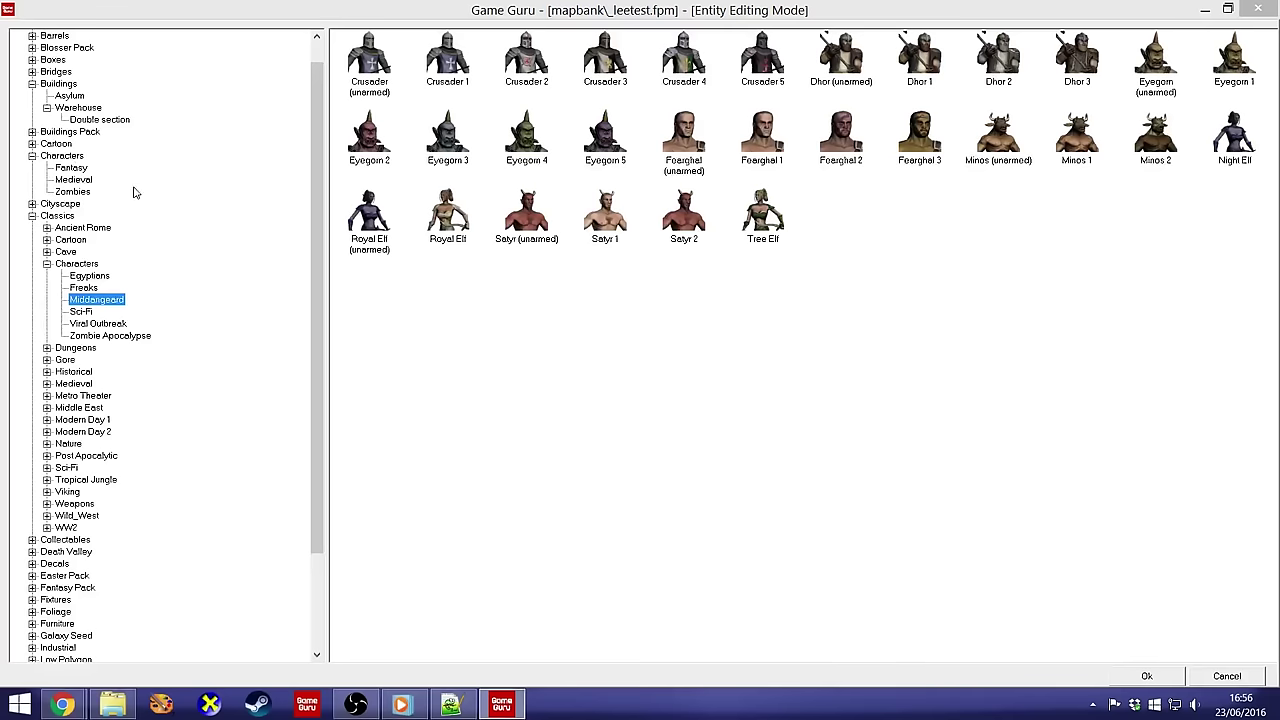
left_click(86, 266)
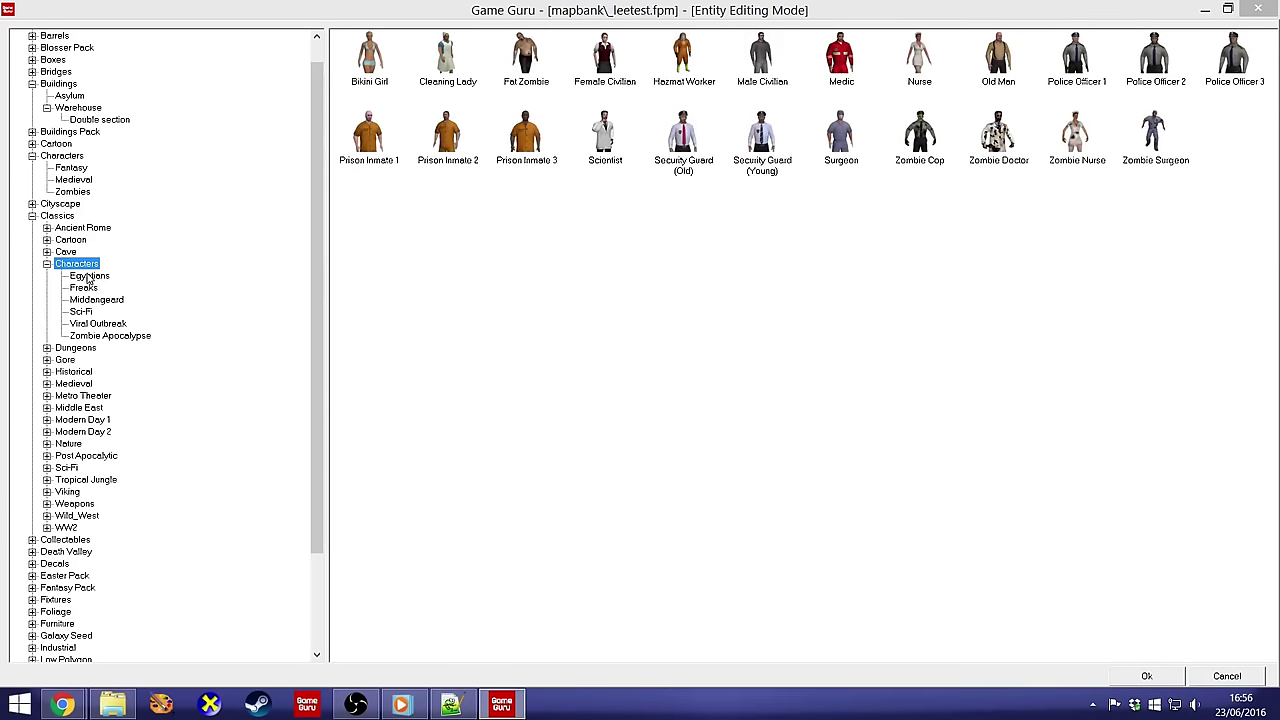
left_click(88, 276)
left_click(86, 288)
left_click(92, 300)
left_click(88, 312)
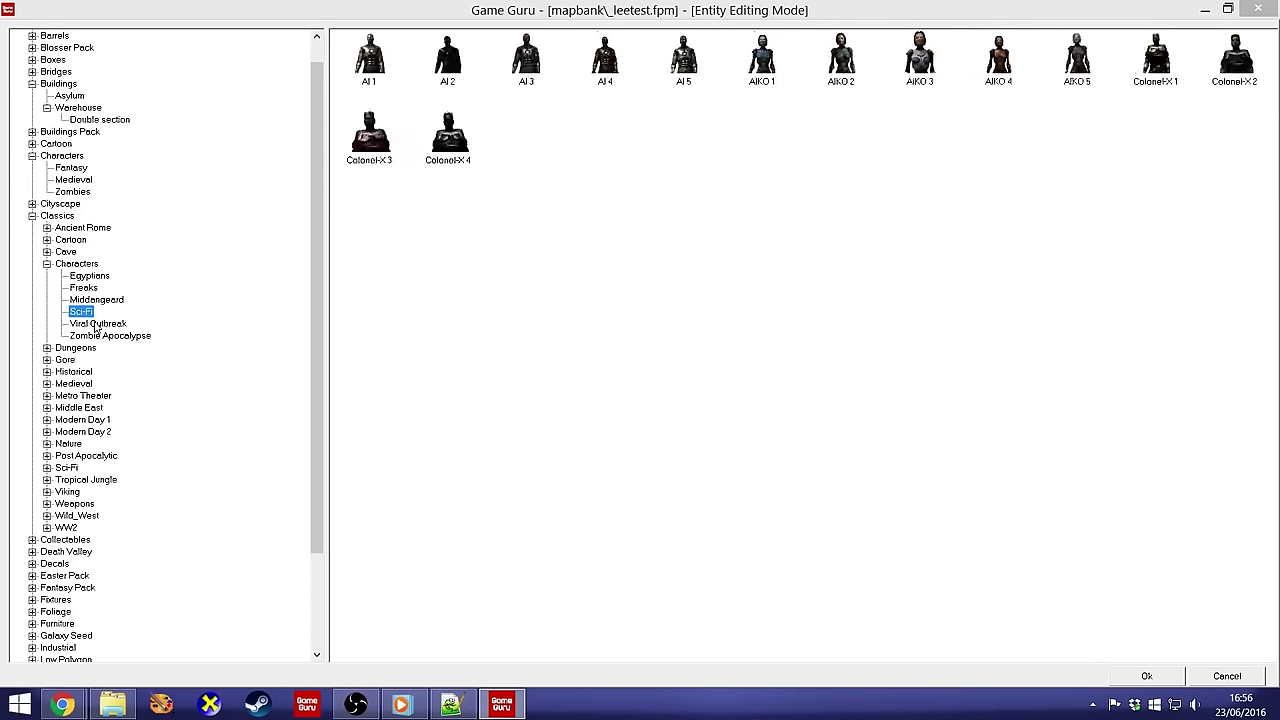
left_click(96, 324)
left_click(102, 336)
- Review the Classics character subcategories once more, starting again at Egyptians and ending at Zombie Apocalypse
left_click(88, 277)
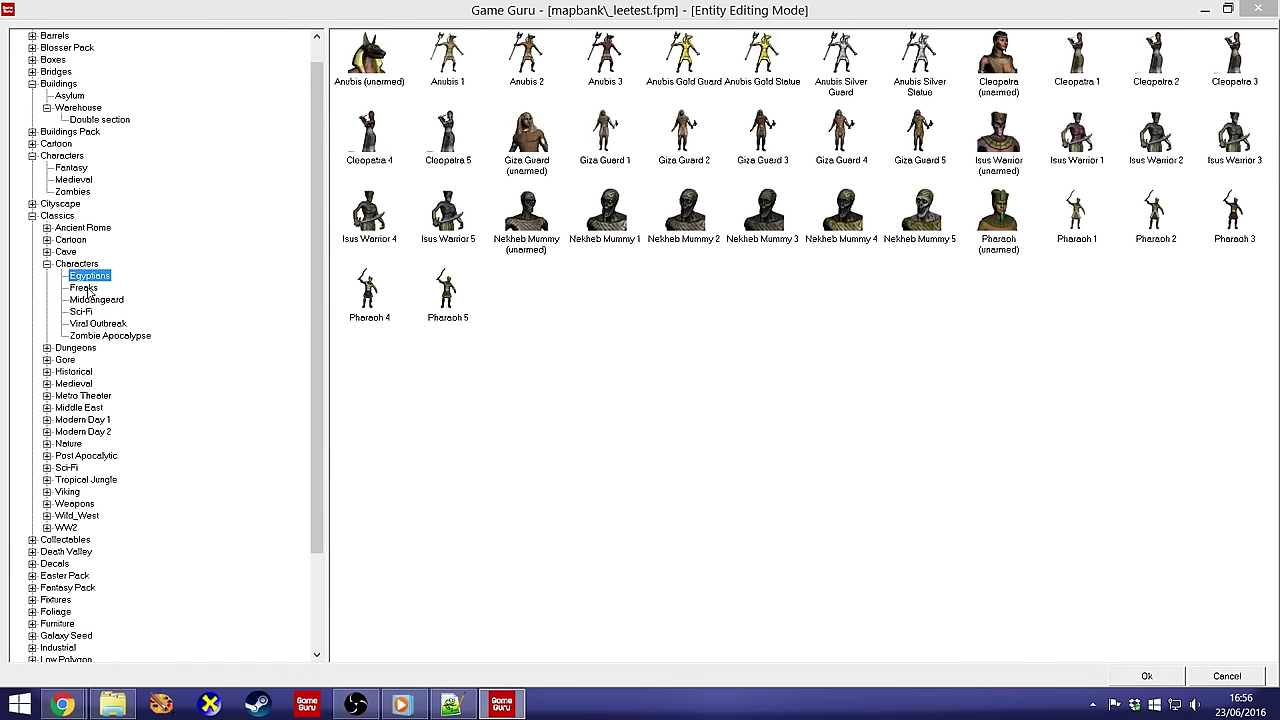
left_click(86, 288)
left_click(92, 300)
left_click(88, 312)
left_click(94, 324)
left_click(95, 336)
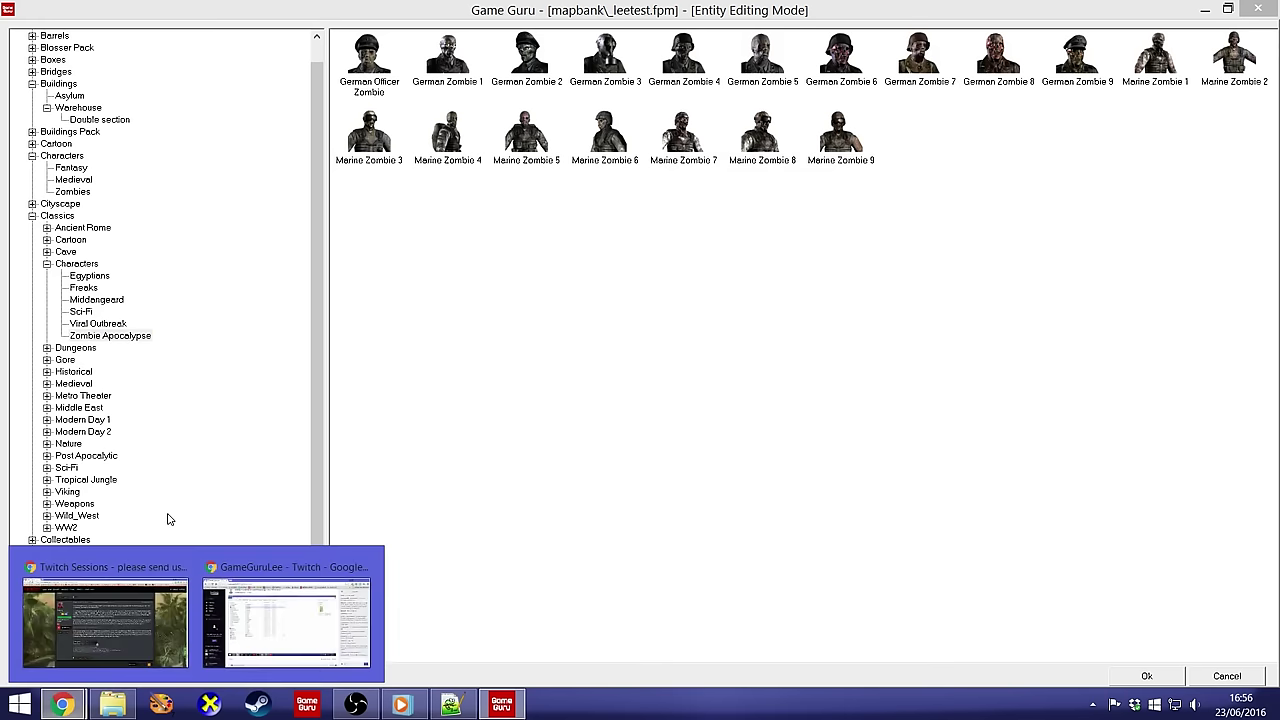
- Switch to the Chrome window showing the Twitch Sessions thread and go to the GameGuru website's home page
left_click(124, 620)
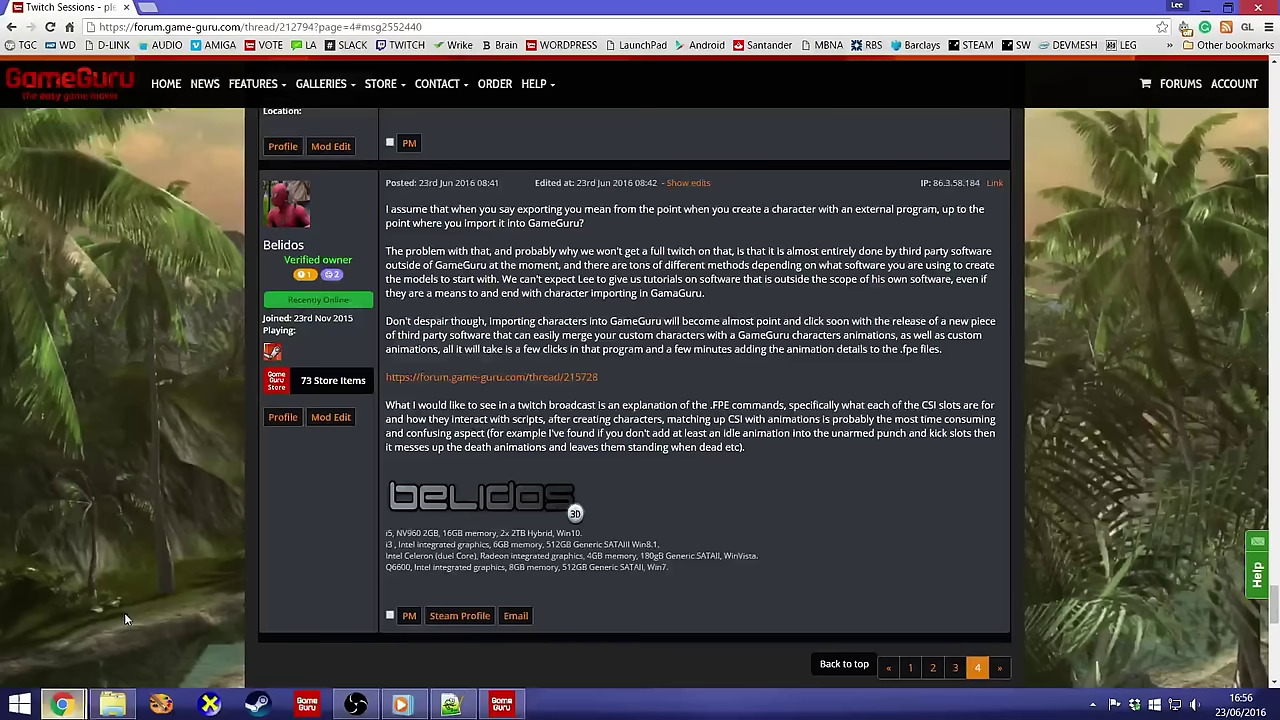
left_click(167, 85)
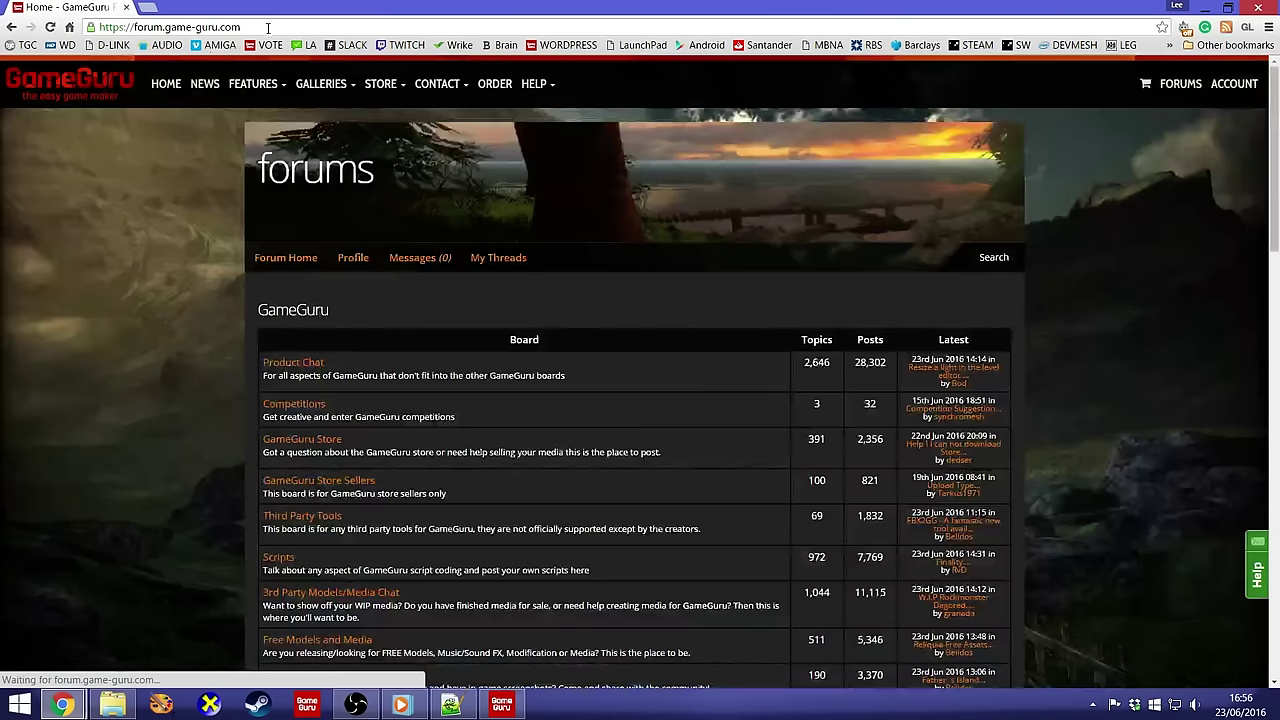
left_click(165, 85)
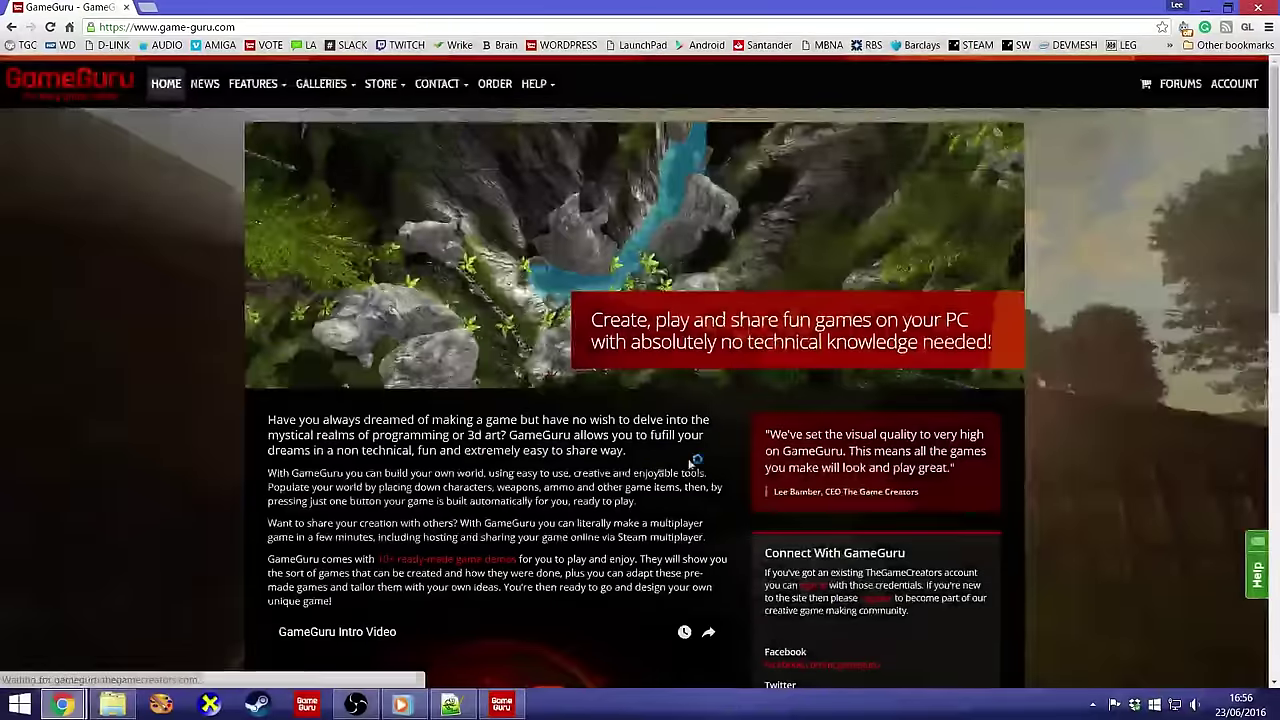
- Examine the GameGuru home page's introduction, intro video, purchase offer and screenshot gallery
scroll(621, 464, "down", 3)
scroll(621, 464, "up", 3)
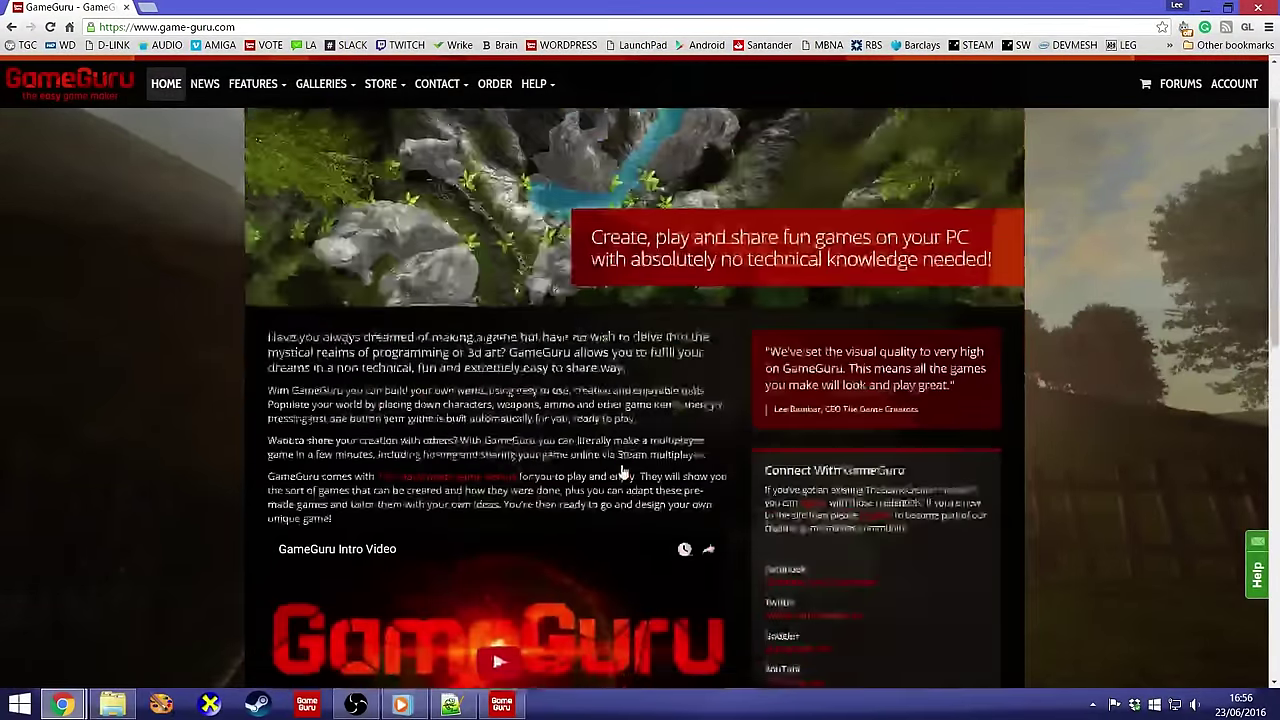
scroll(621, 468, "down", 6)
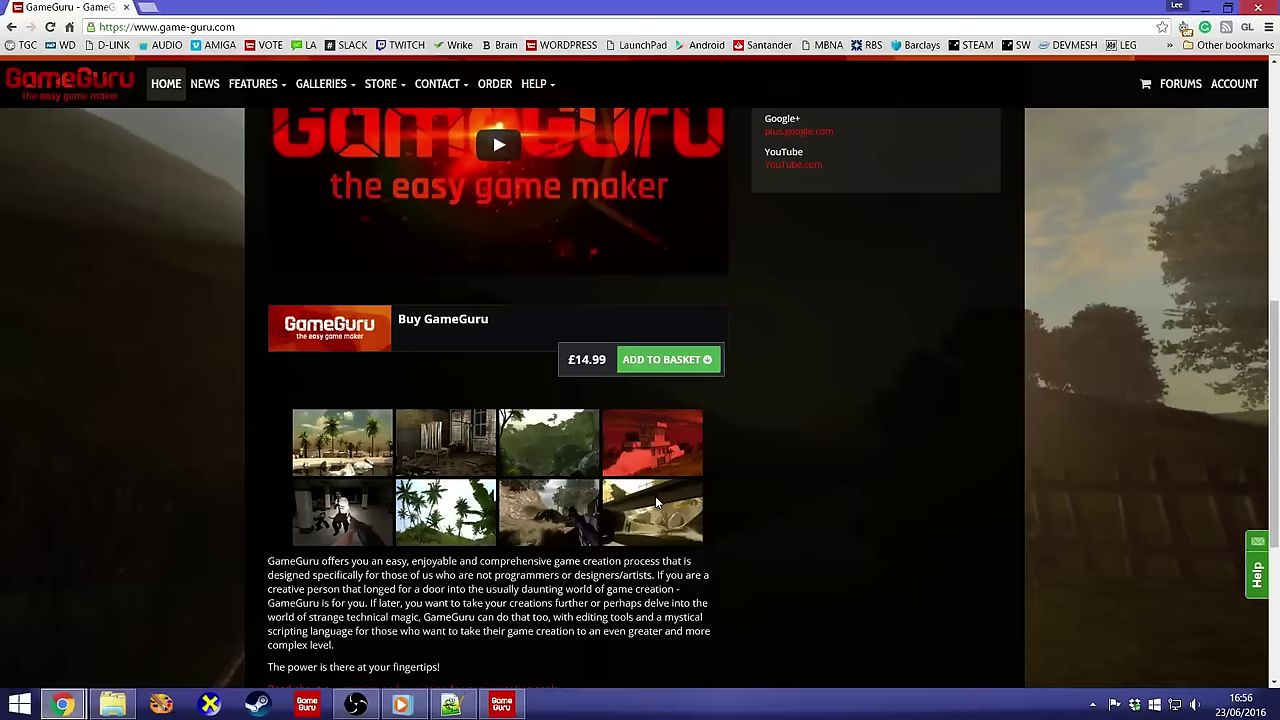
scroll(655, 496, "up", 6)
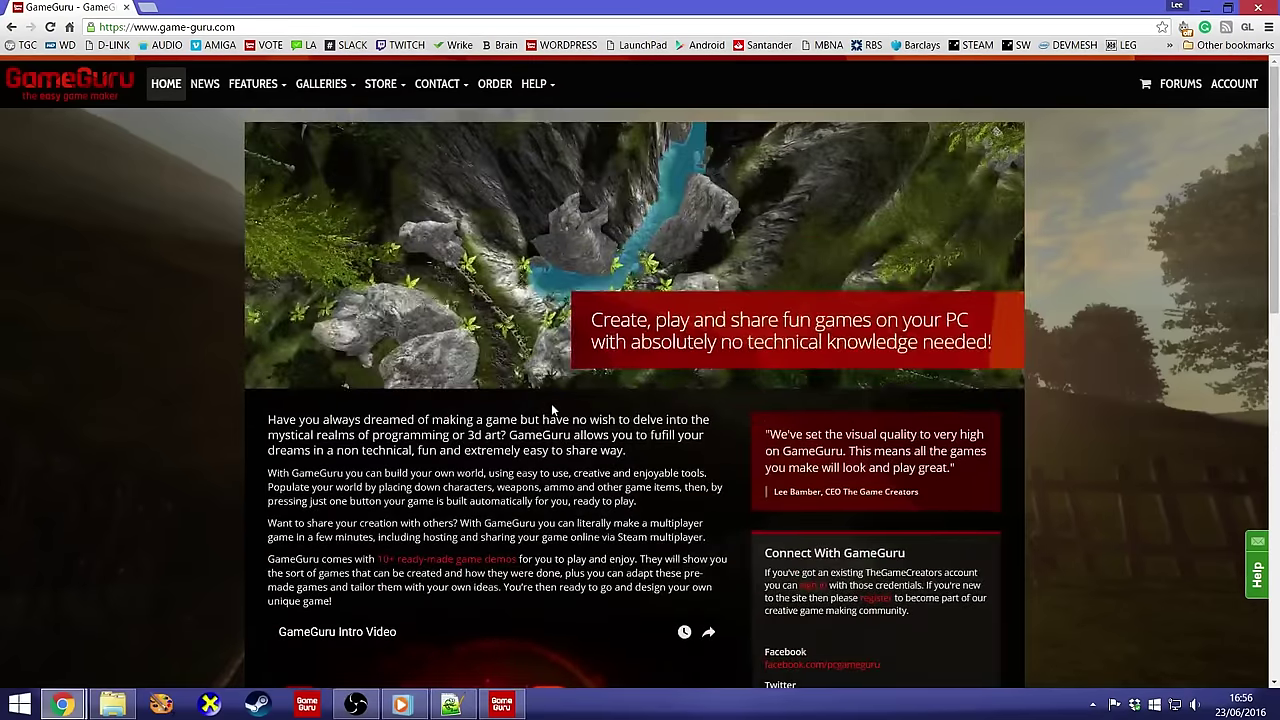
scroll(551, 403, "down", 8)
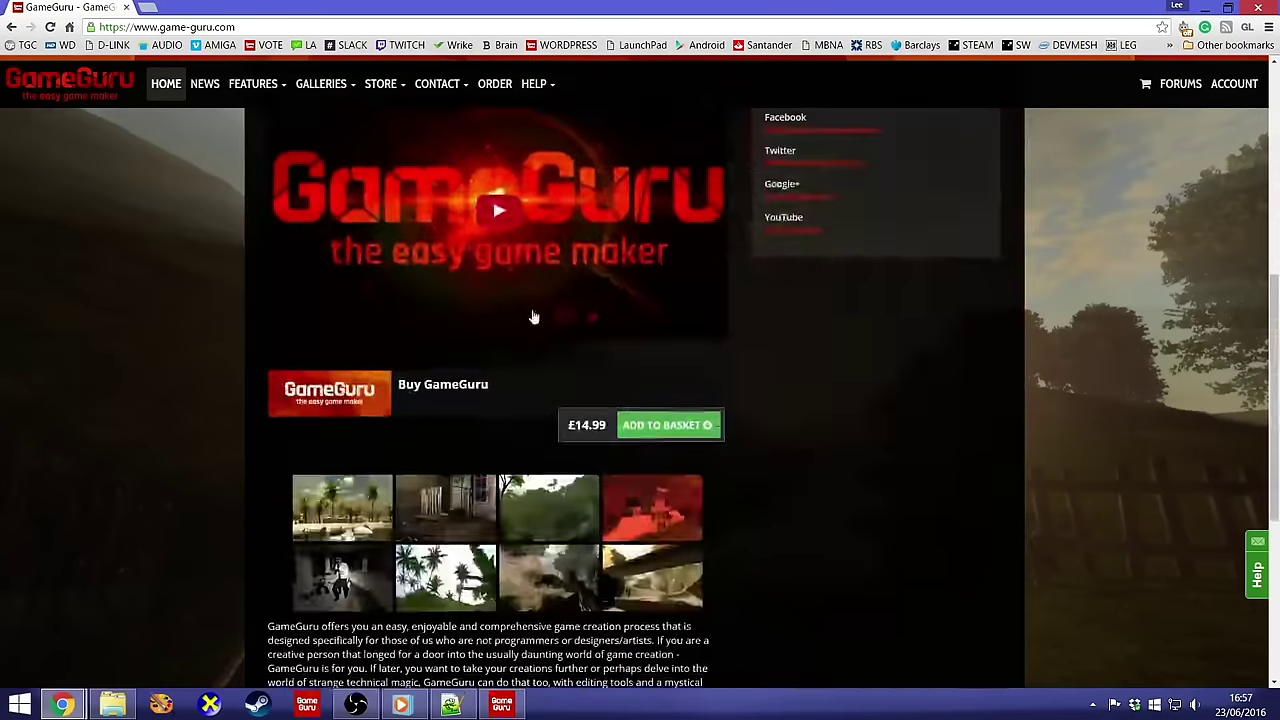
scroll(535, 334, "down", 3)
scroll(535, 330, "up", 10)
scroll(535, 328, "down", 4)
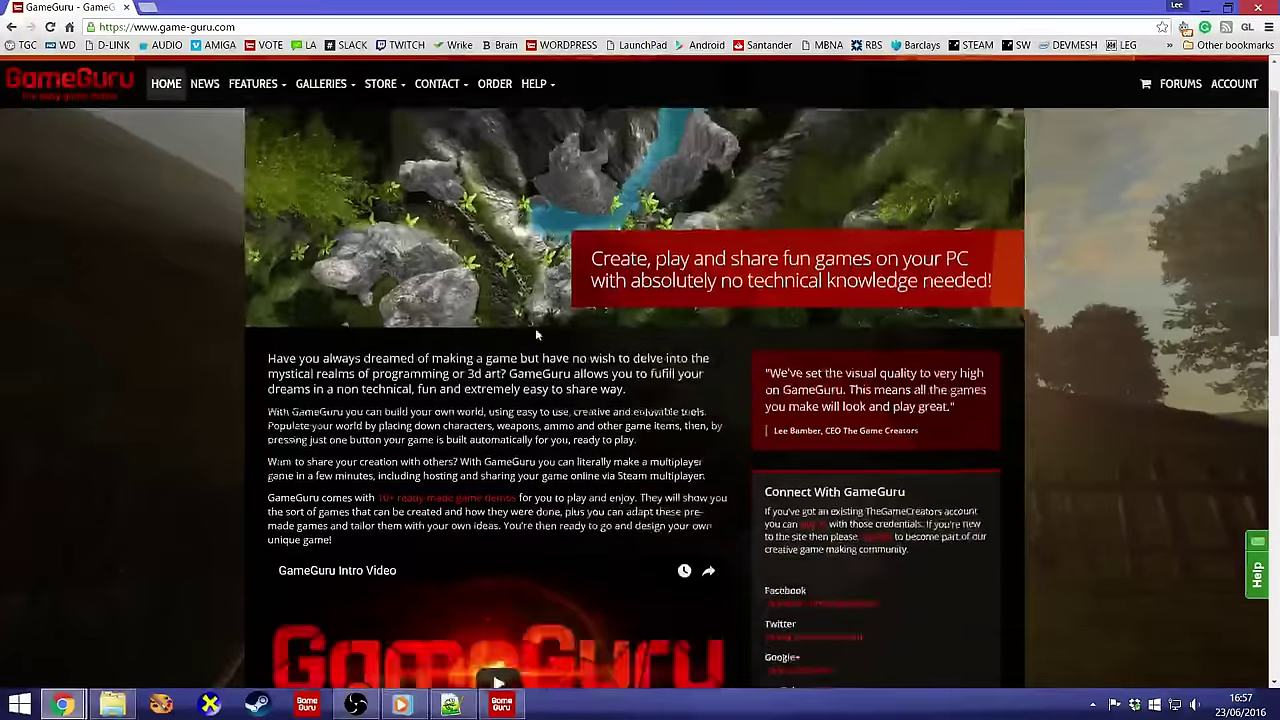
scroll(457, 515, "up", 5)
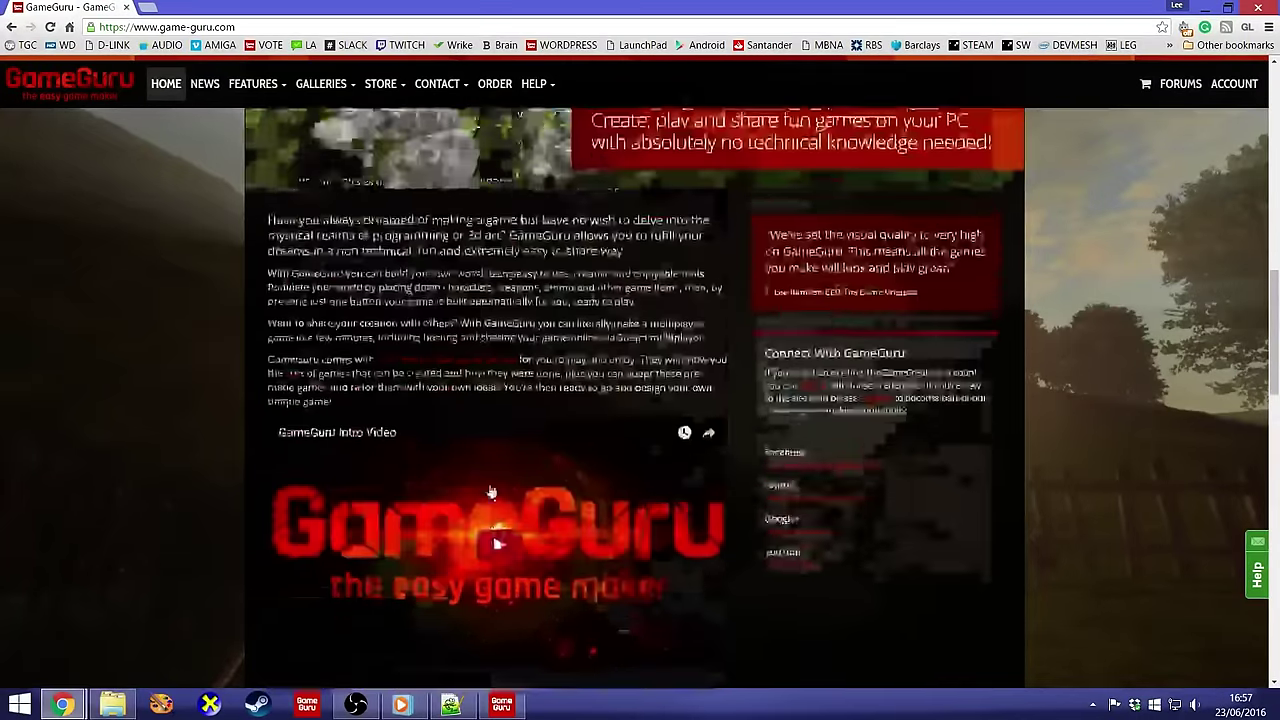